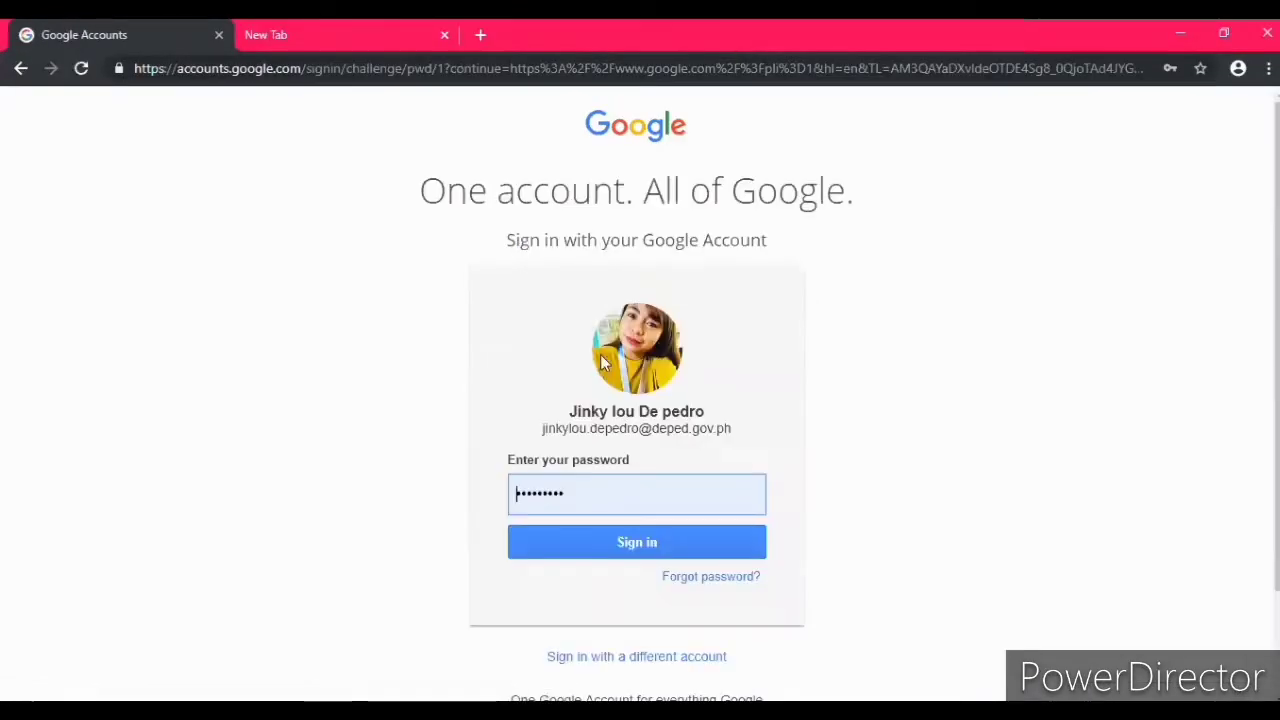
Sign in to the school Google account and launch Google Classroom from the apps grid.
click(625, 544)
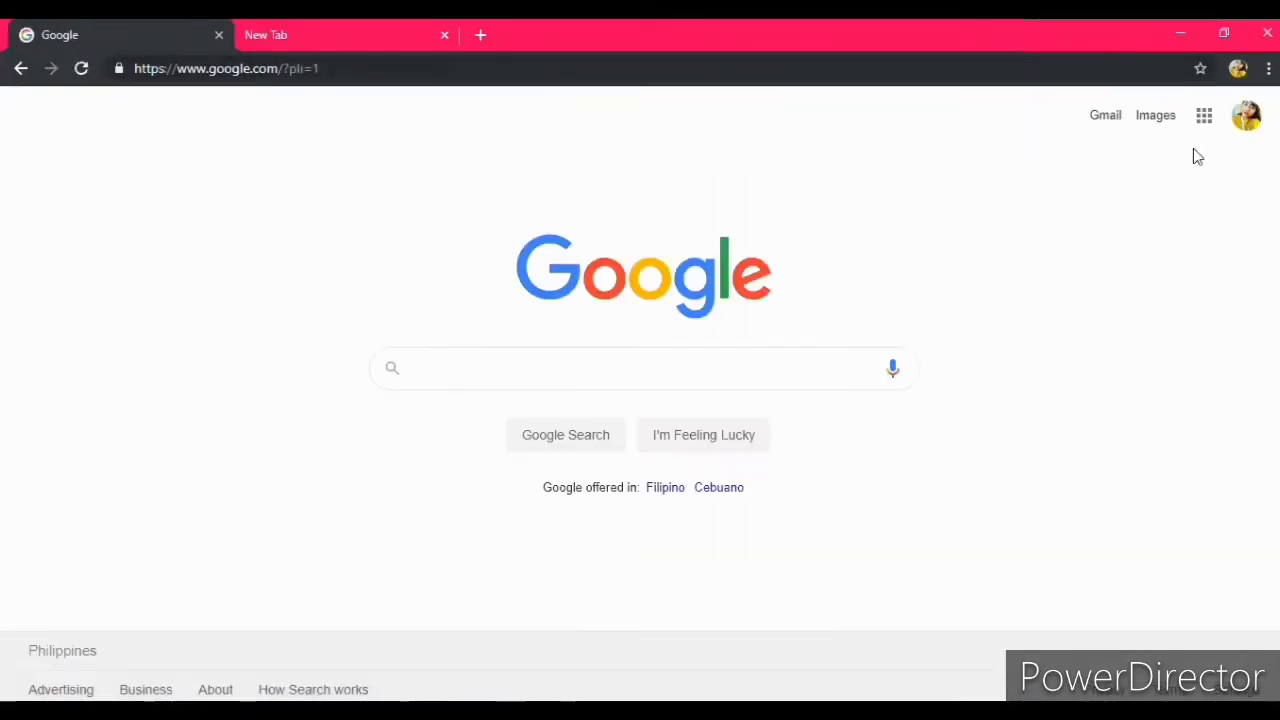
click(1204, 118)
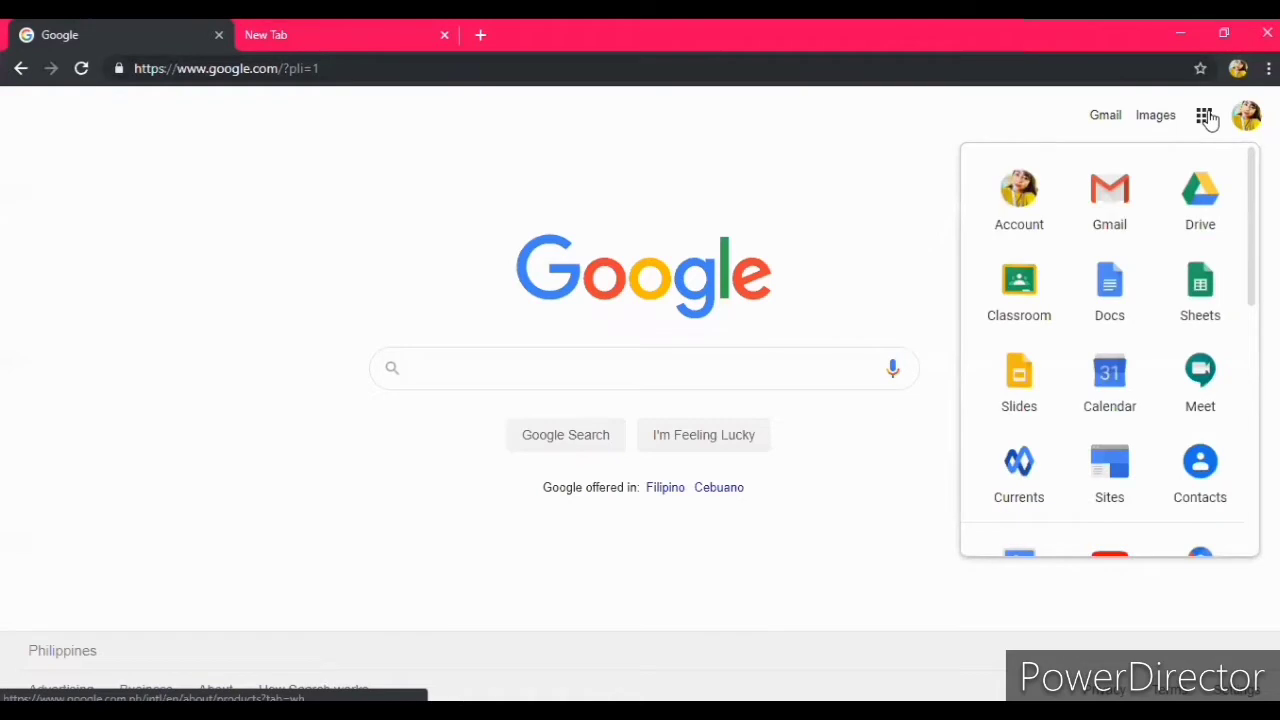
click(1015, 294)
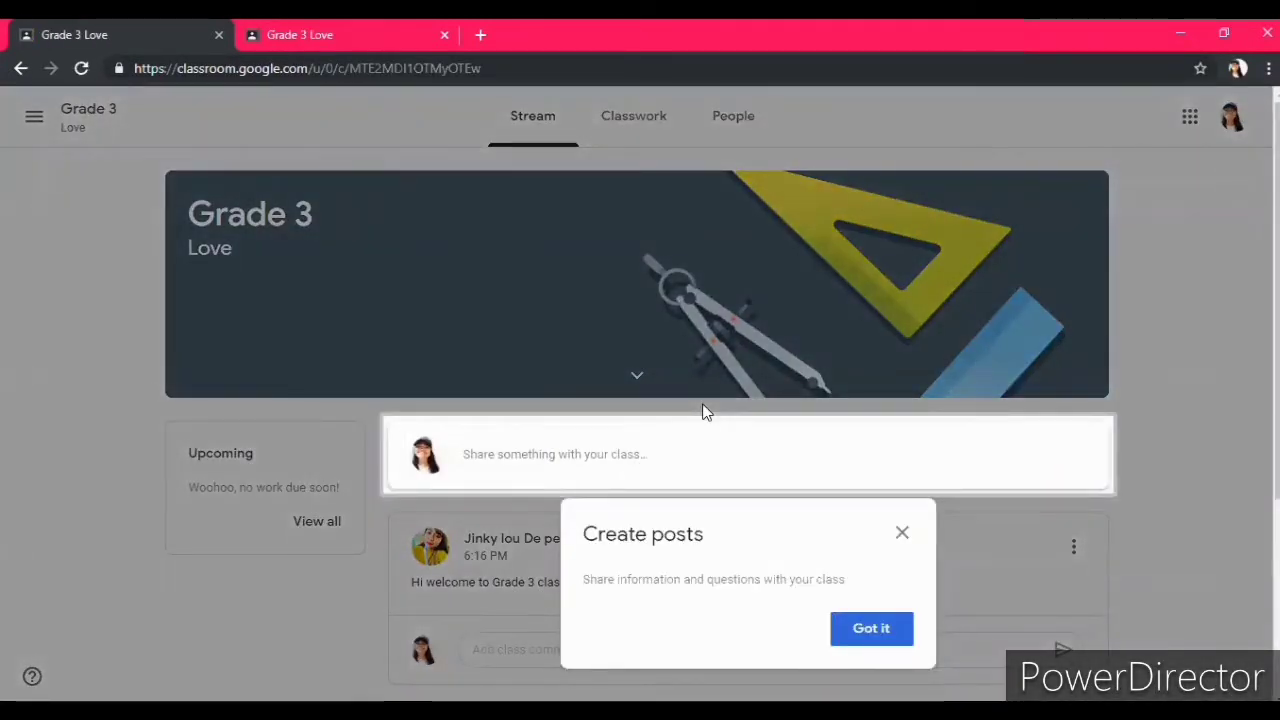
Dismiss the posting tip and start a class post with a greeting to the teacher.
click(705, 410)
scroll(450, 260, down, 2)
click(553, 283)
text(Hieacher Jinky)
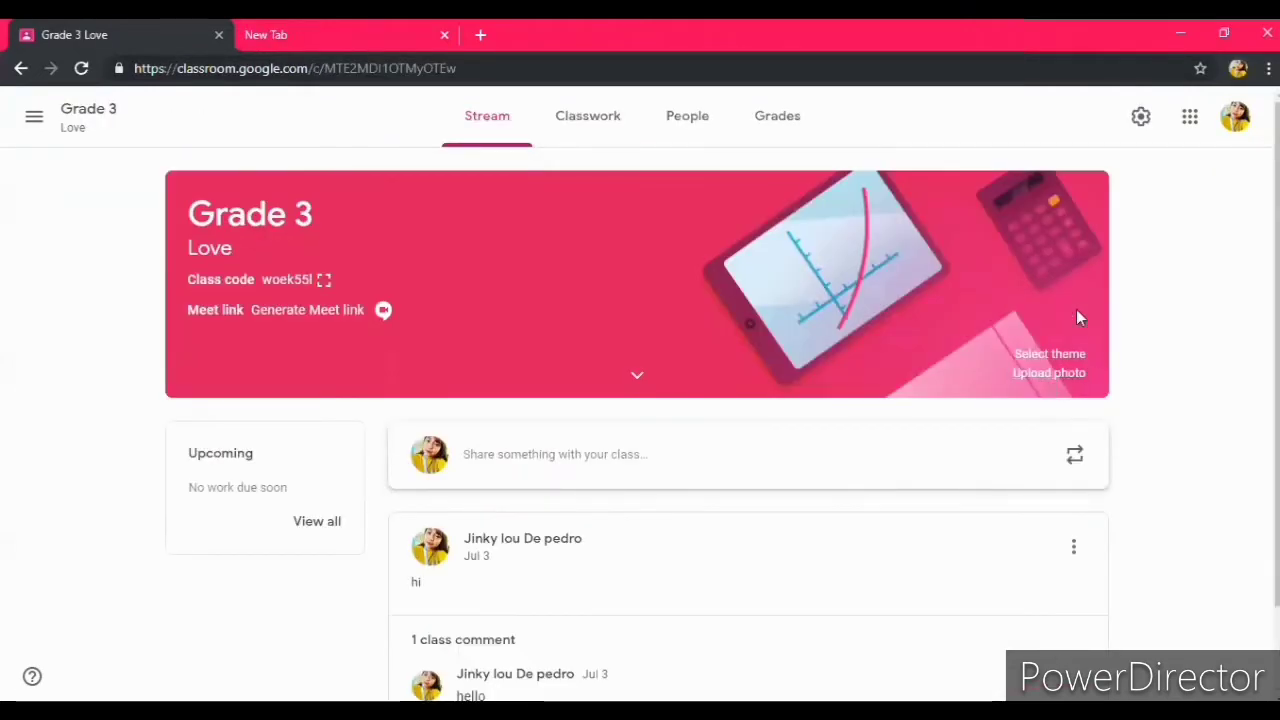
Browse the theme gallery, Classwork page and calendar, ending on the Invite students form.
click(1065, 358)
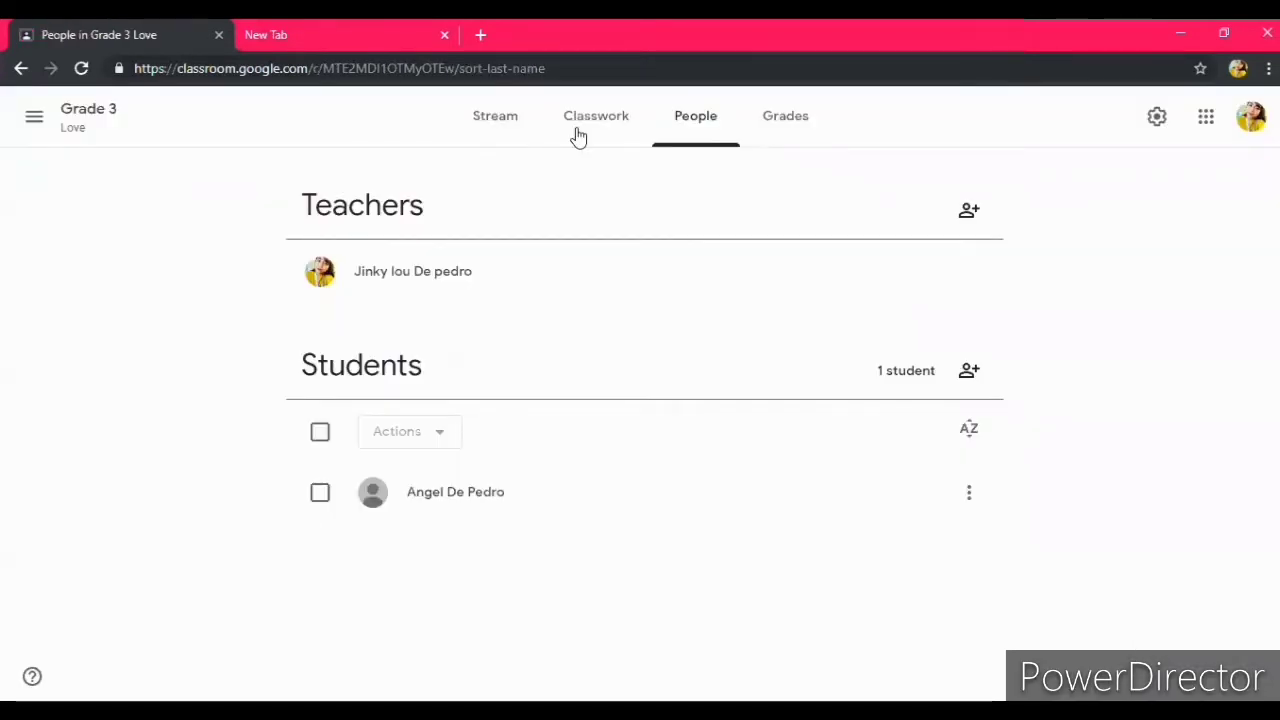
click(594, 118)
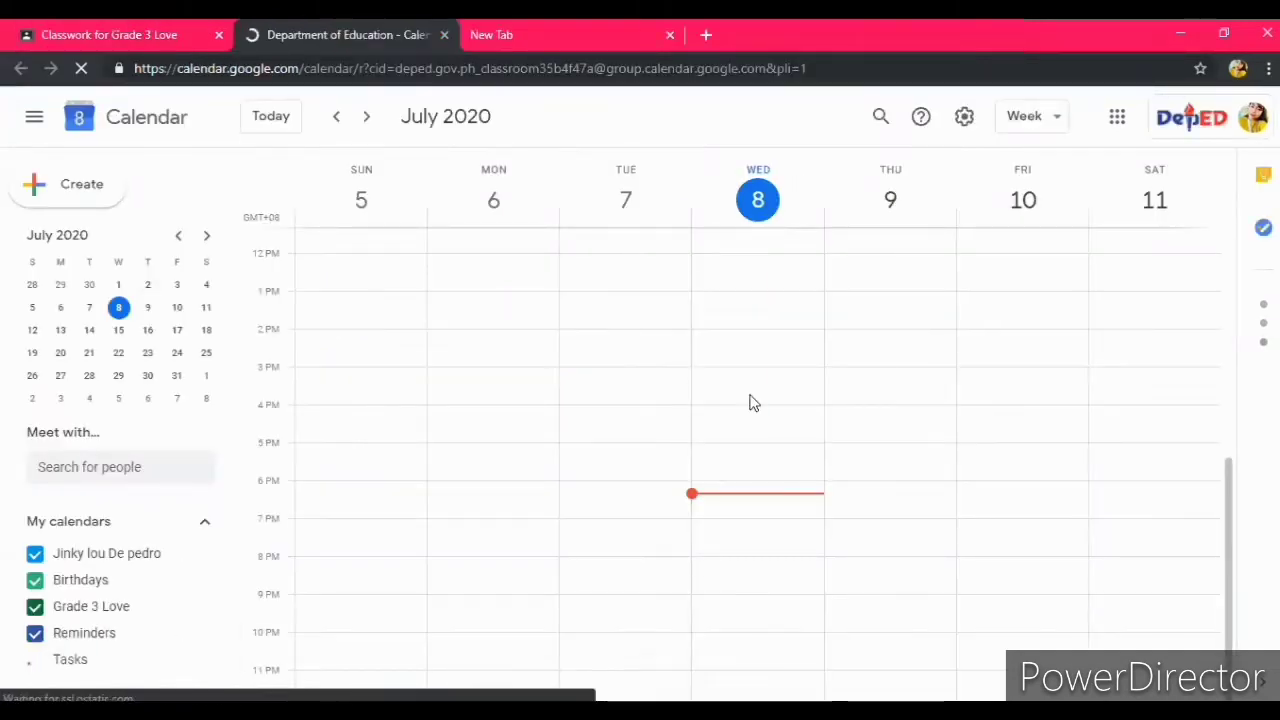
click(740, 358)
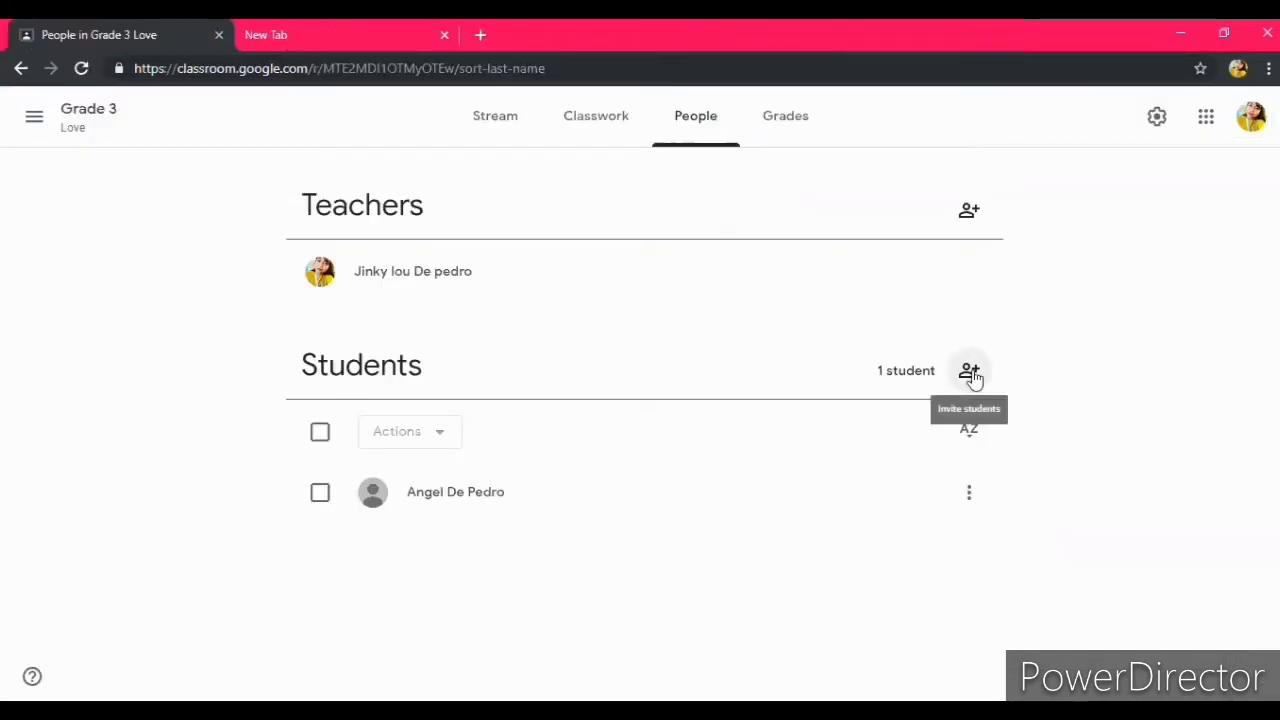
click(970, 373)
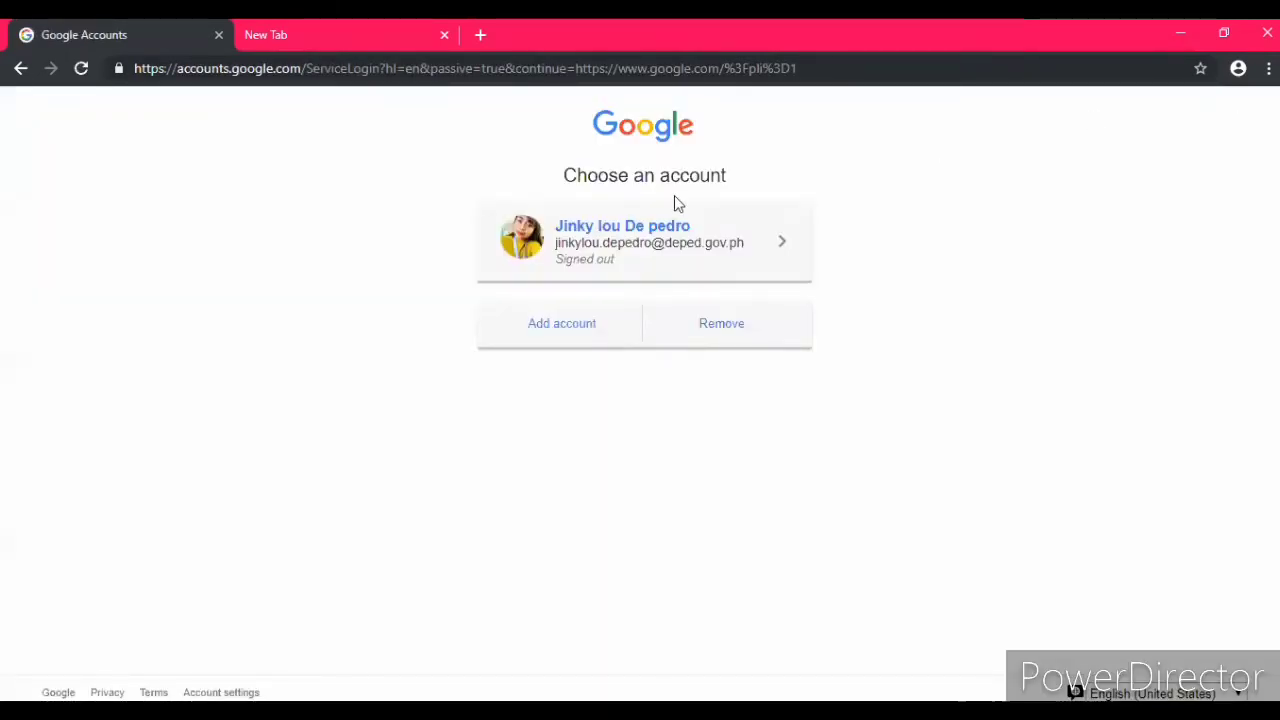
Choose the signed-out school account and sign in with its password.
click(519, 250)
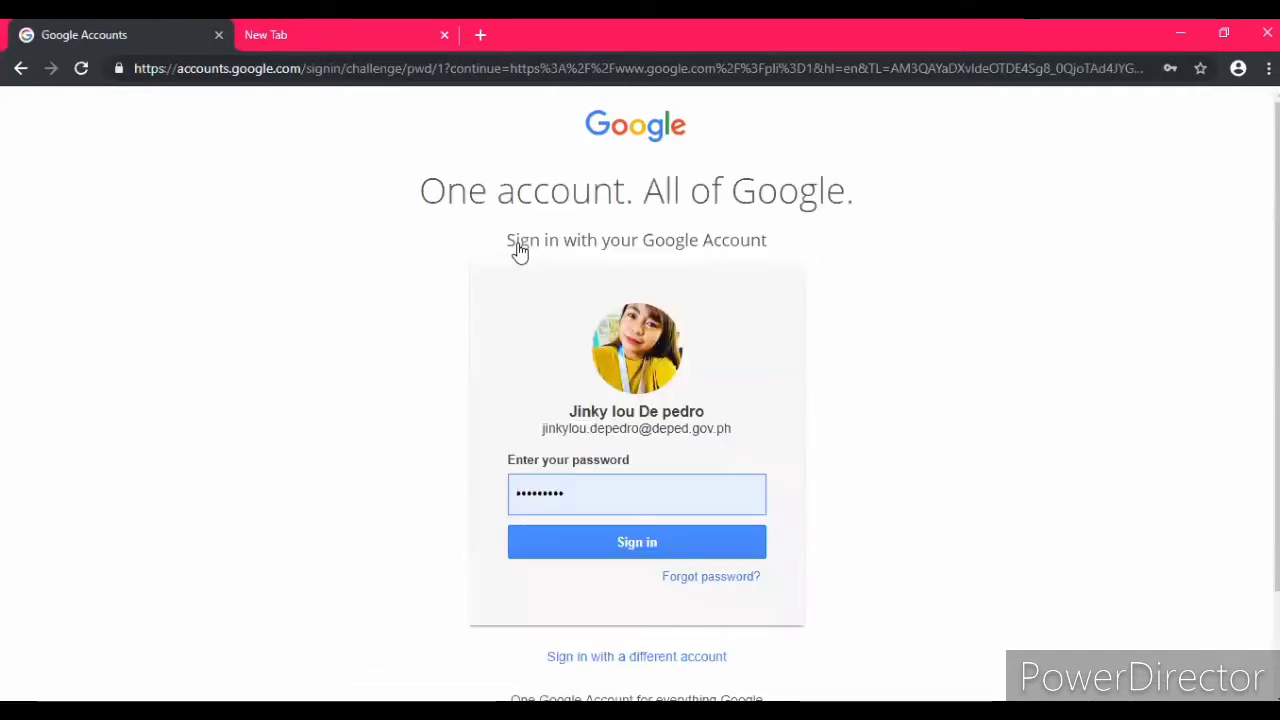
click(625, 544)
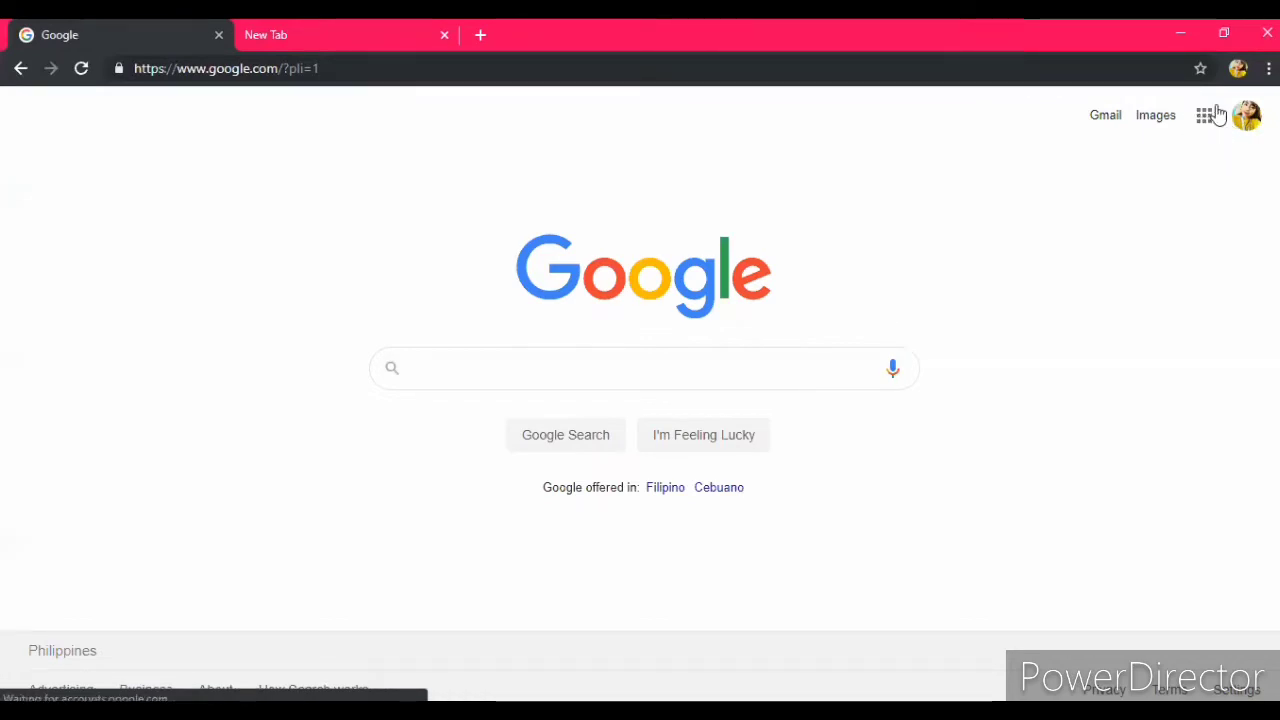
Launch Classroom from the Google apps grid to show the Grade 3 Love class card.
click(1206, 117)
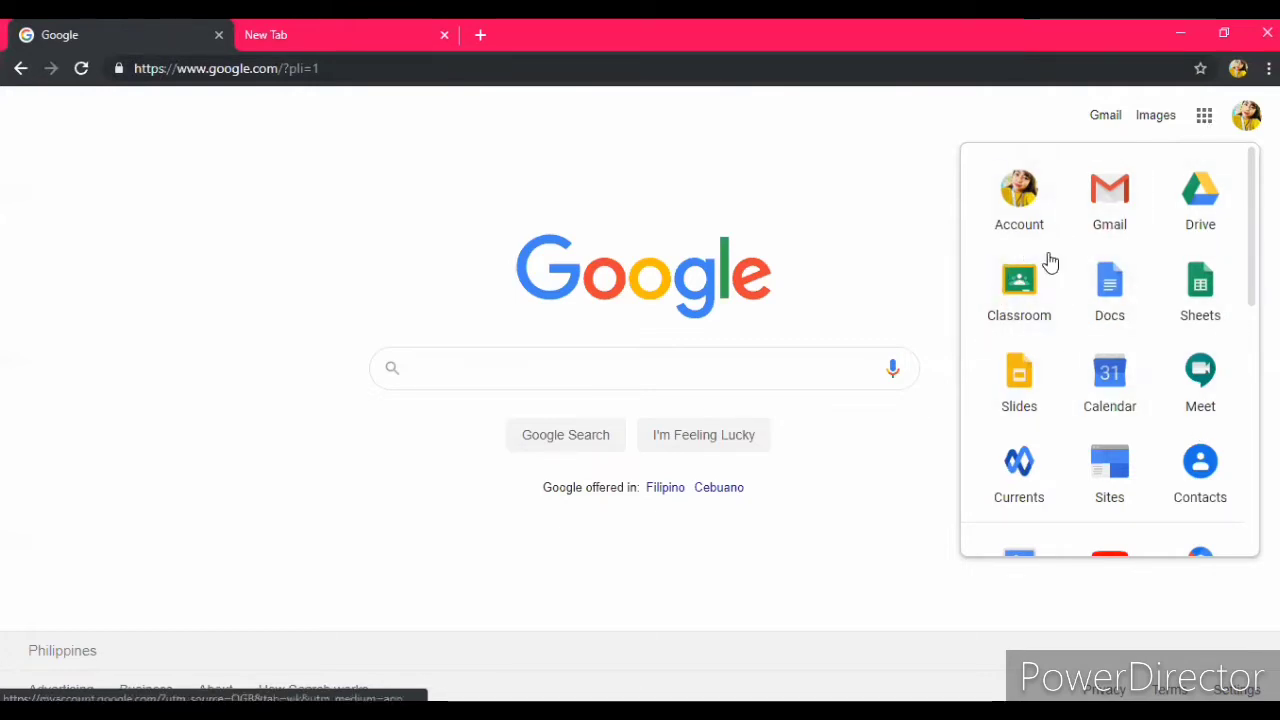
click(1015, 292)
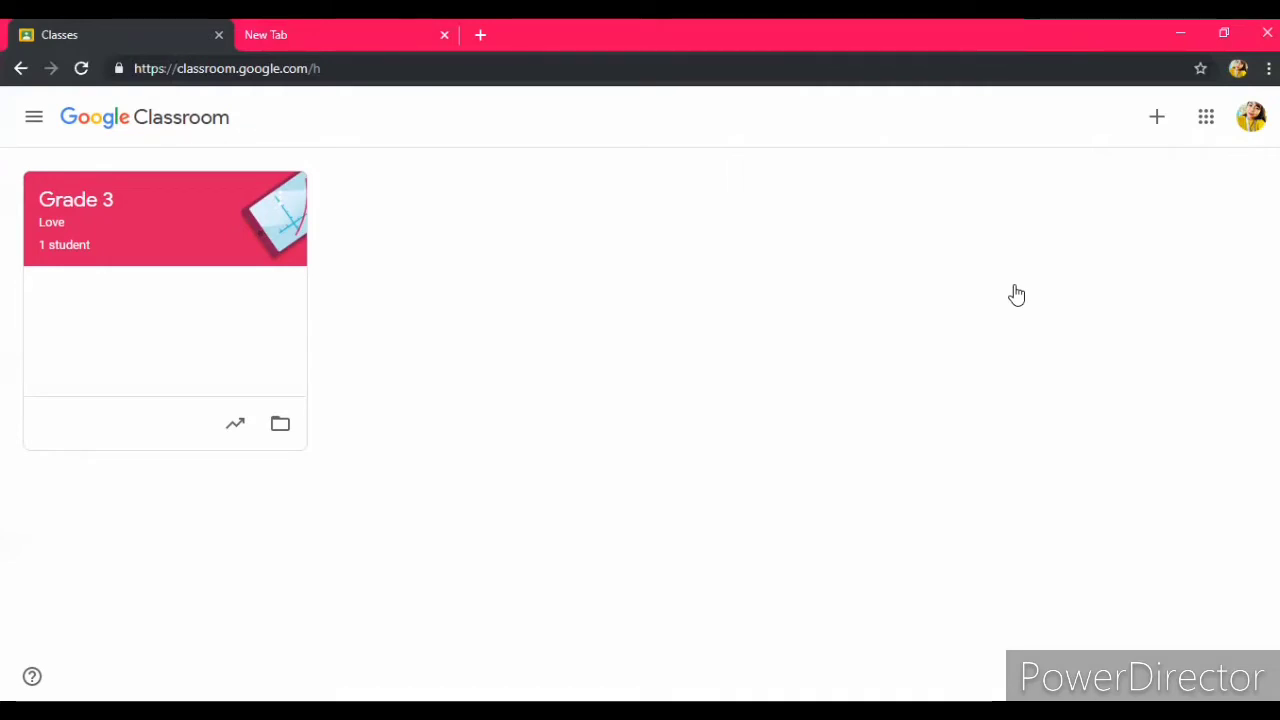
click(284, 194)
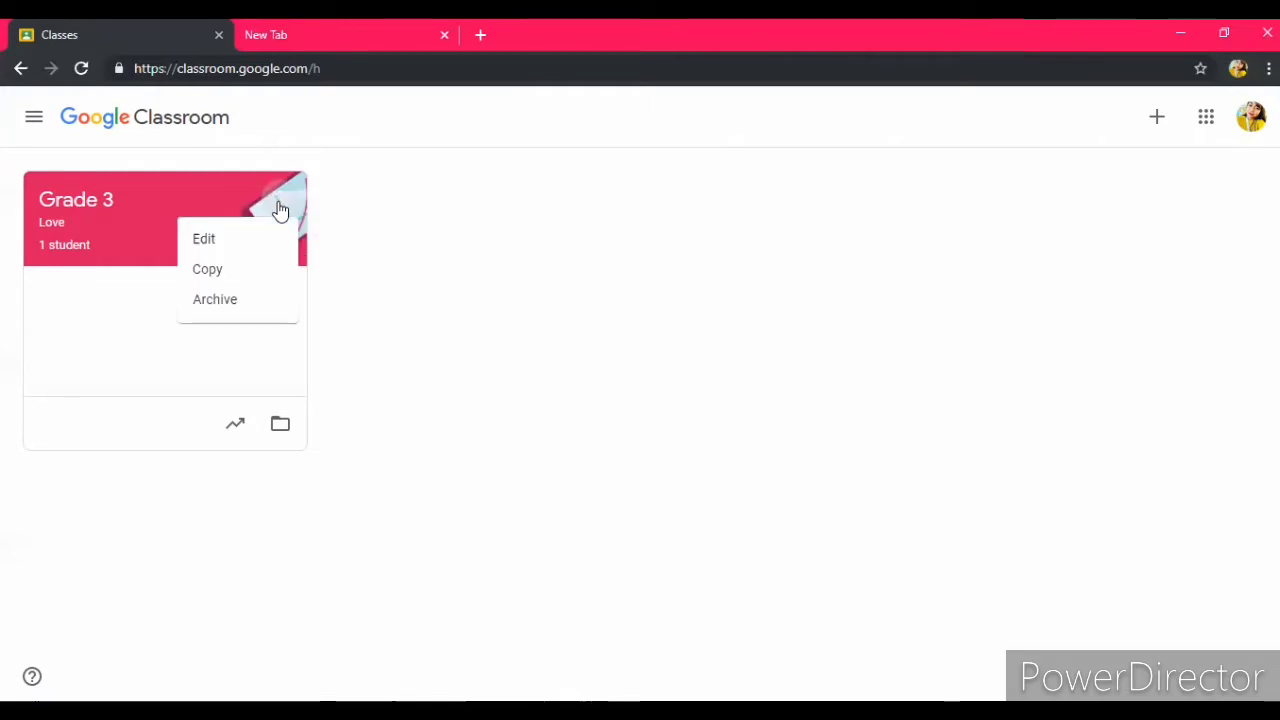
click(214, 246)
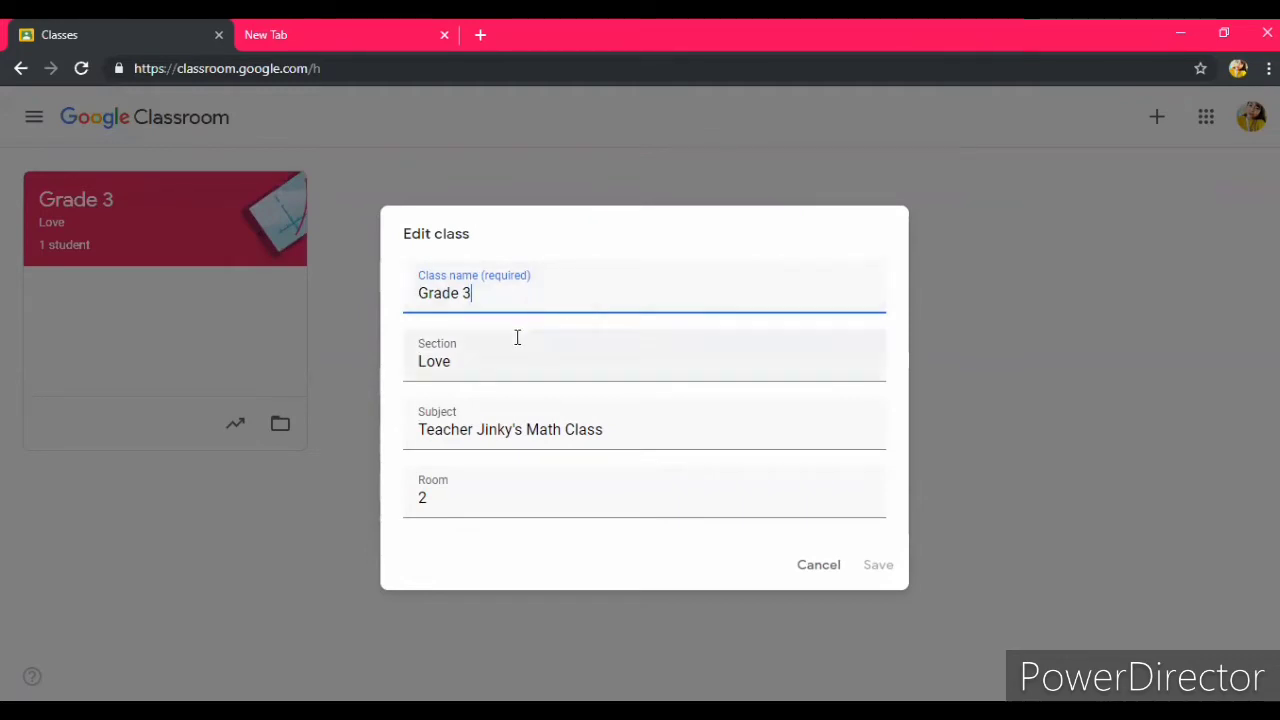
click(491, 362)
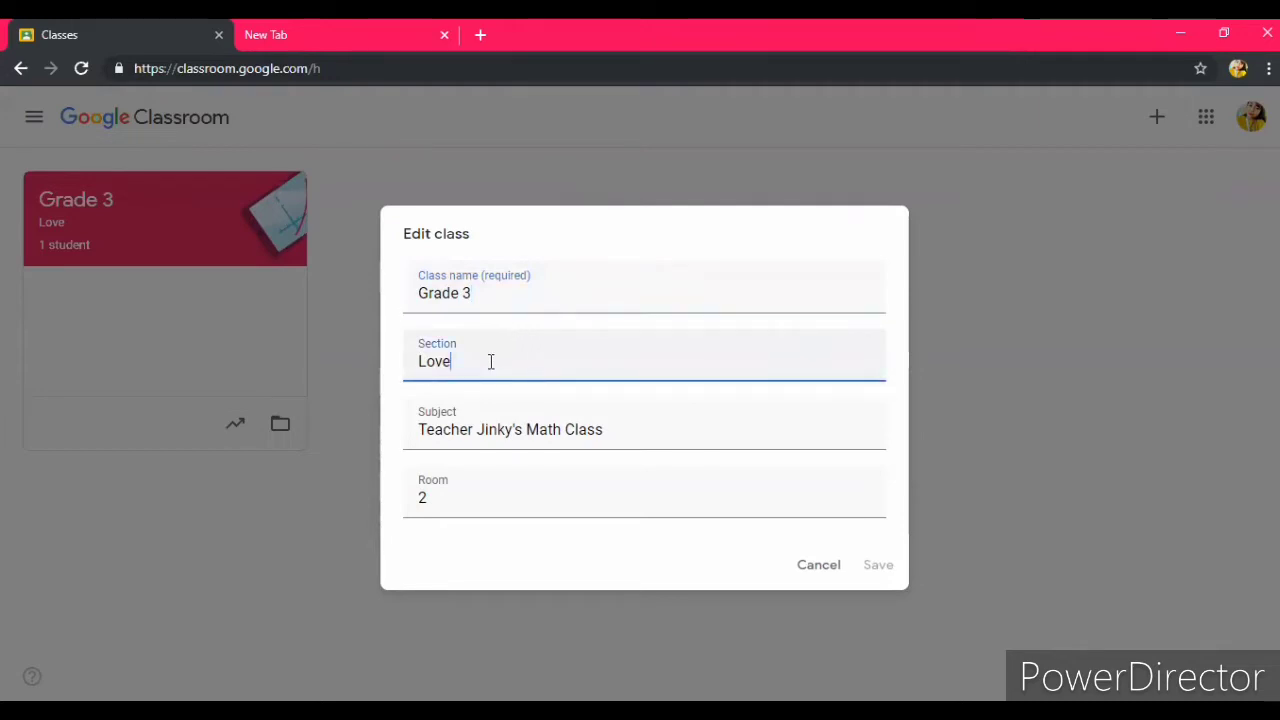
click(634, 434)
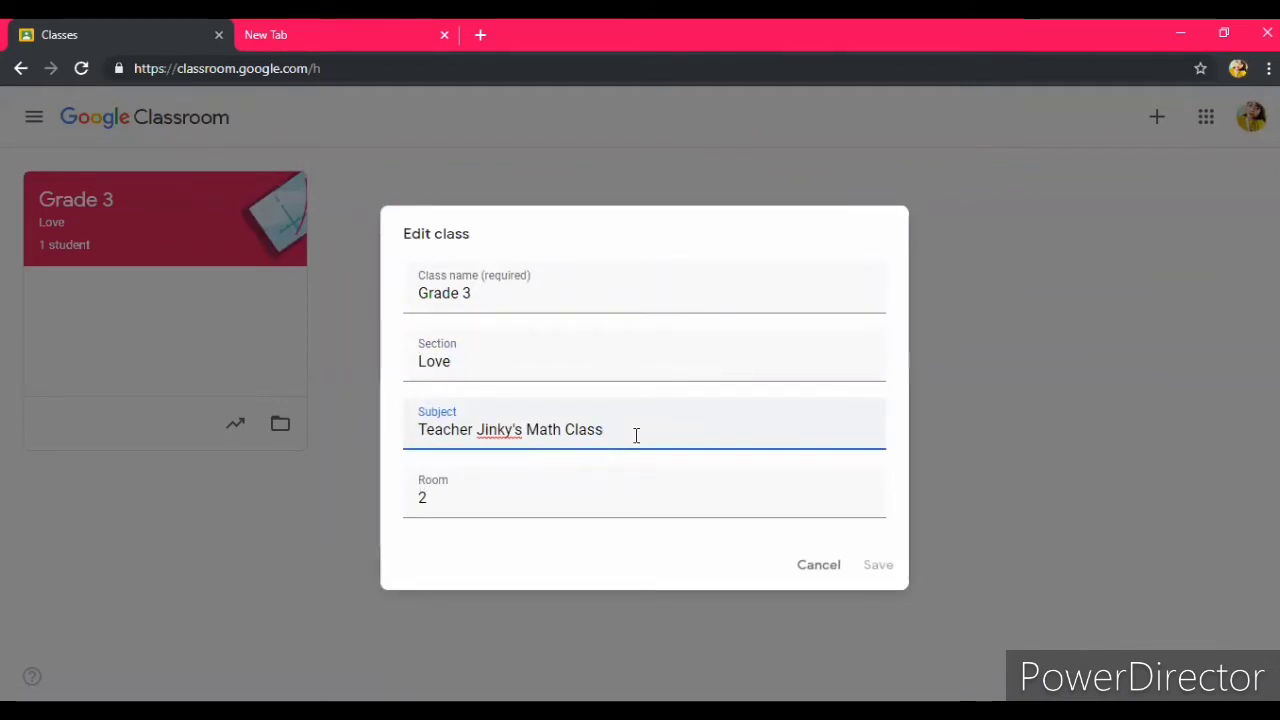
click(514, 500)
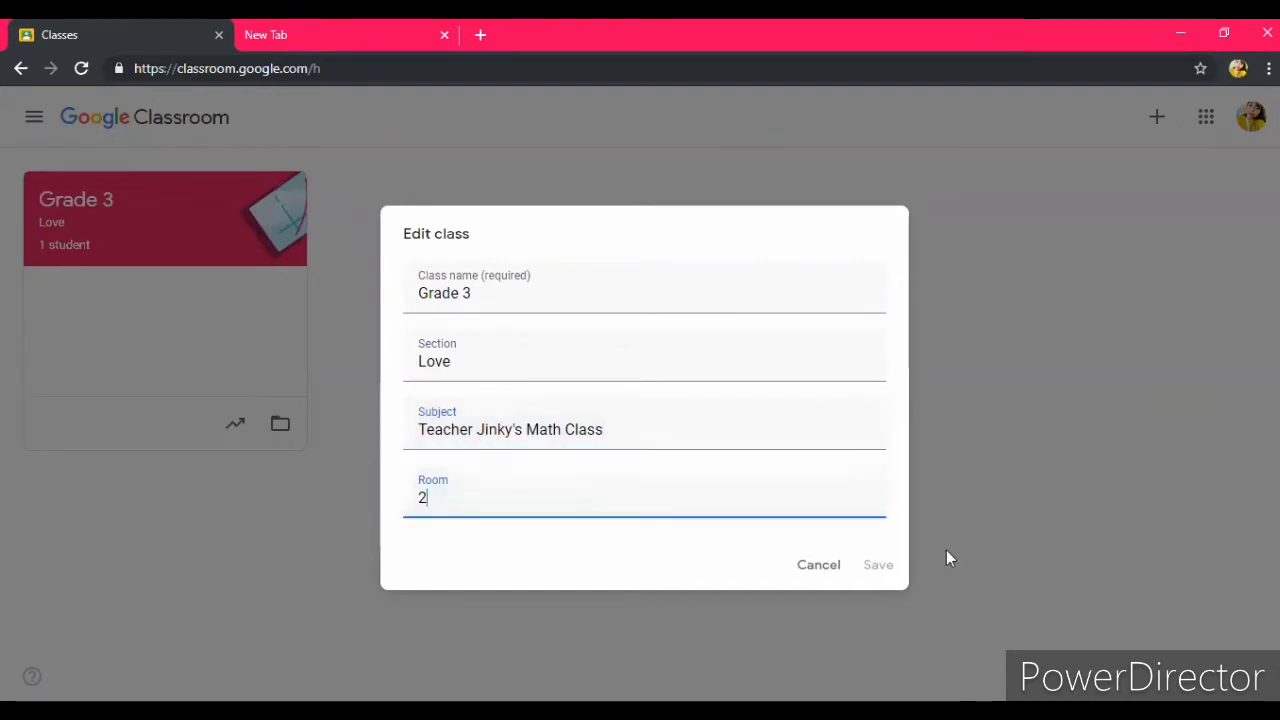
click(513, 371)
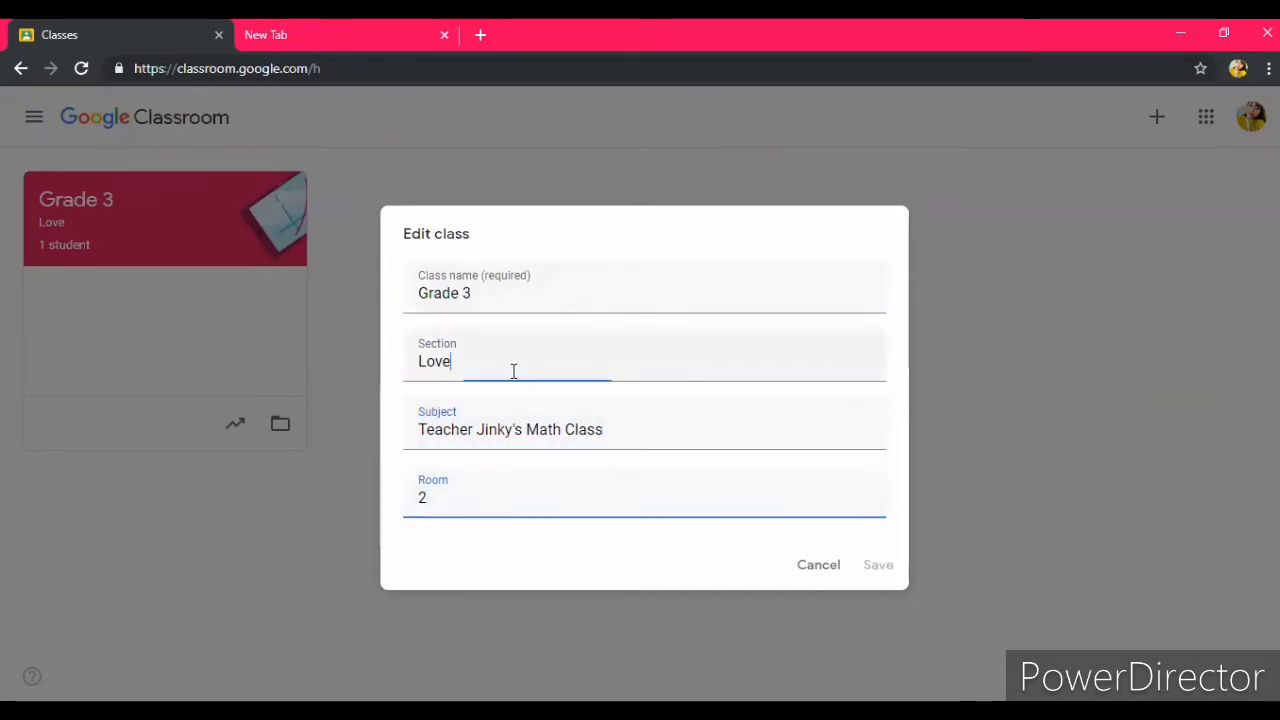
click(522, 515)
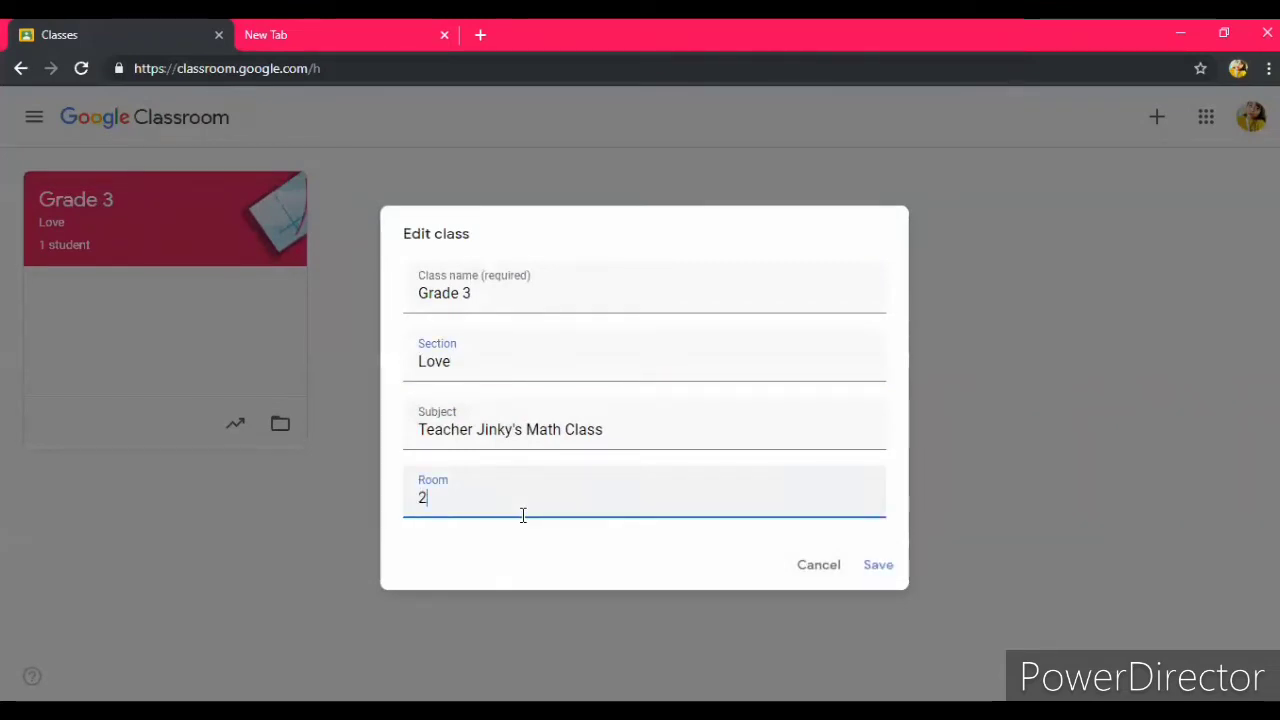
click(878, 566)
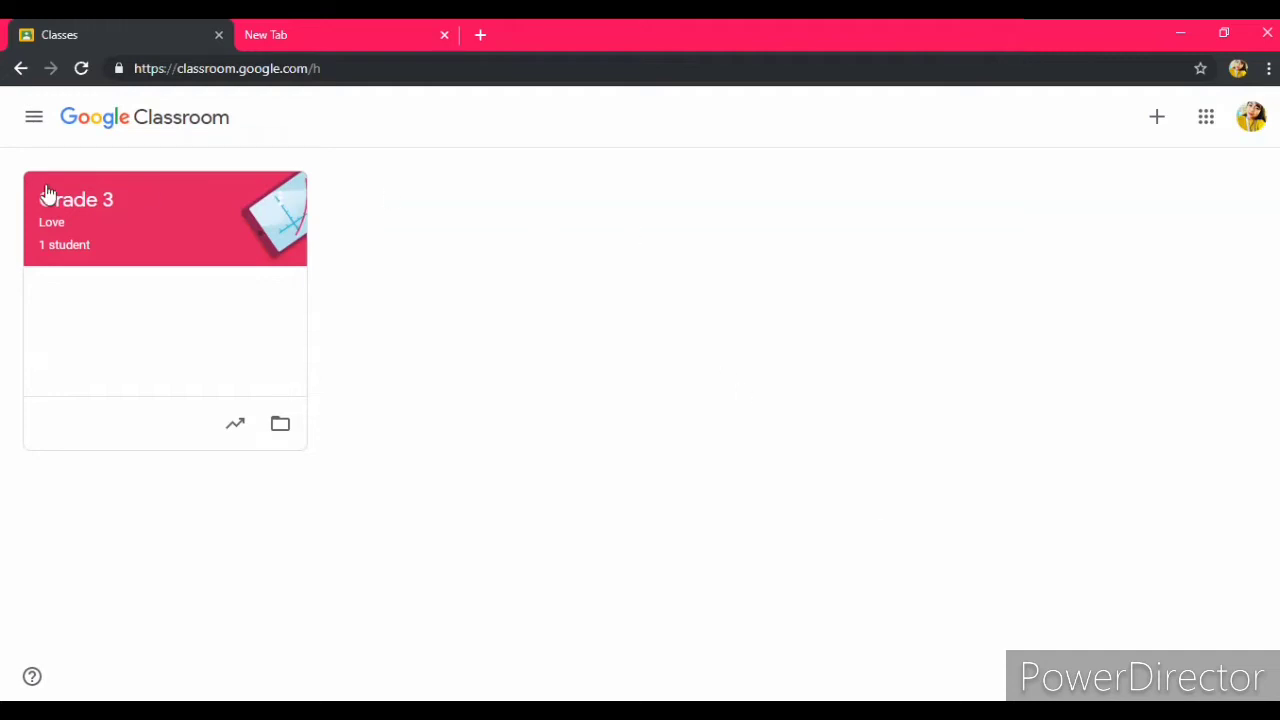
Enter the Grade 3 Love class and open its Select theme gallery.
click(139, 213)
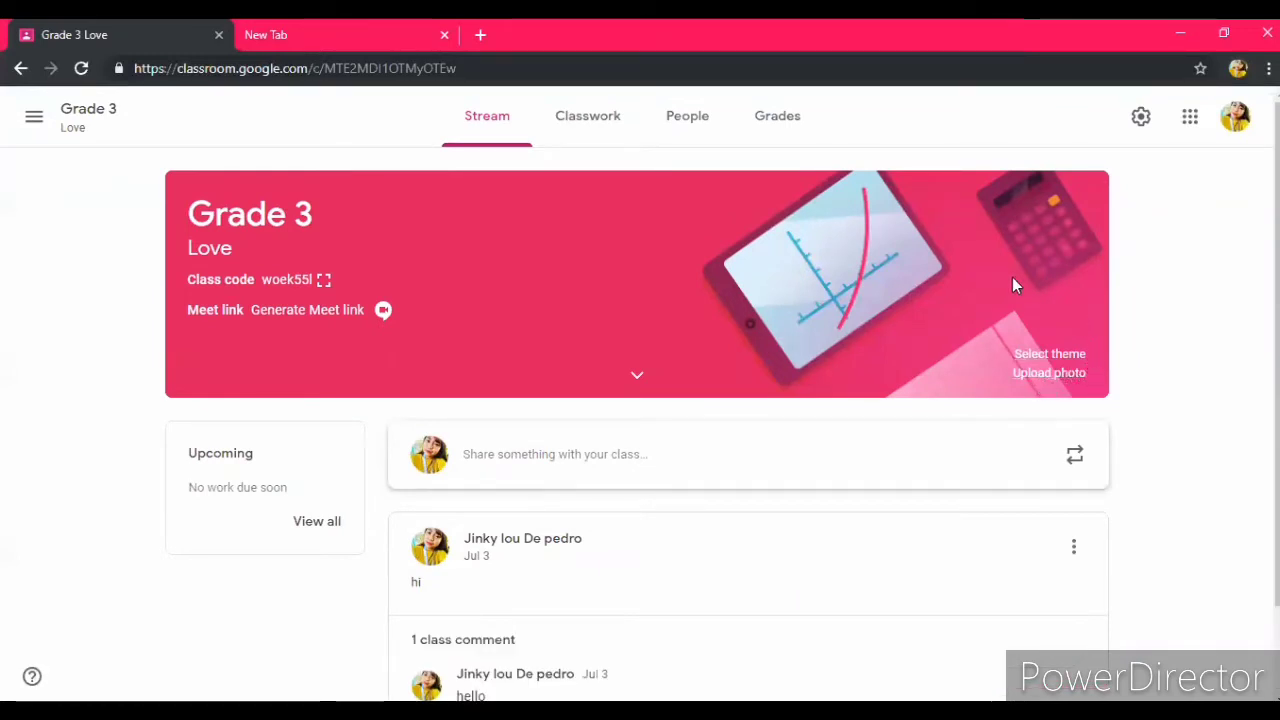
click(1065, 358)
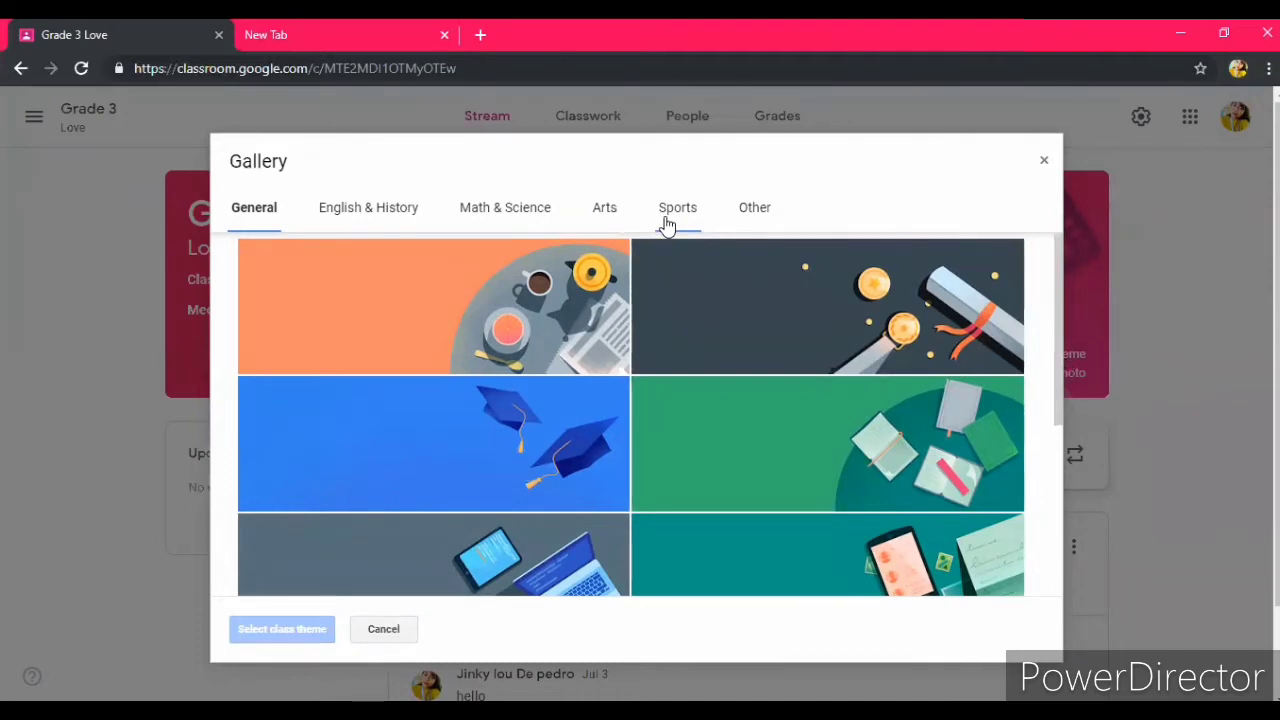
Apply the Geometry image from the Math & Science category as the class theme.
click(490, 216)
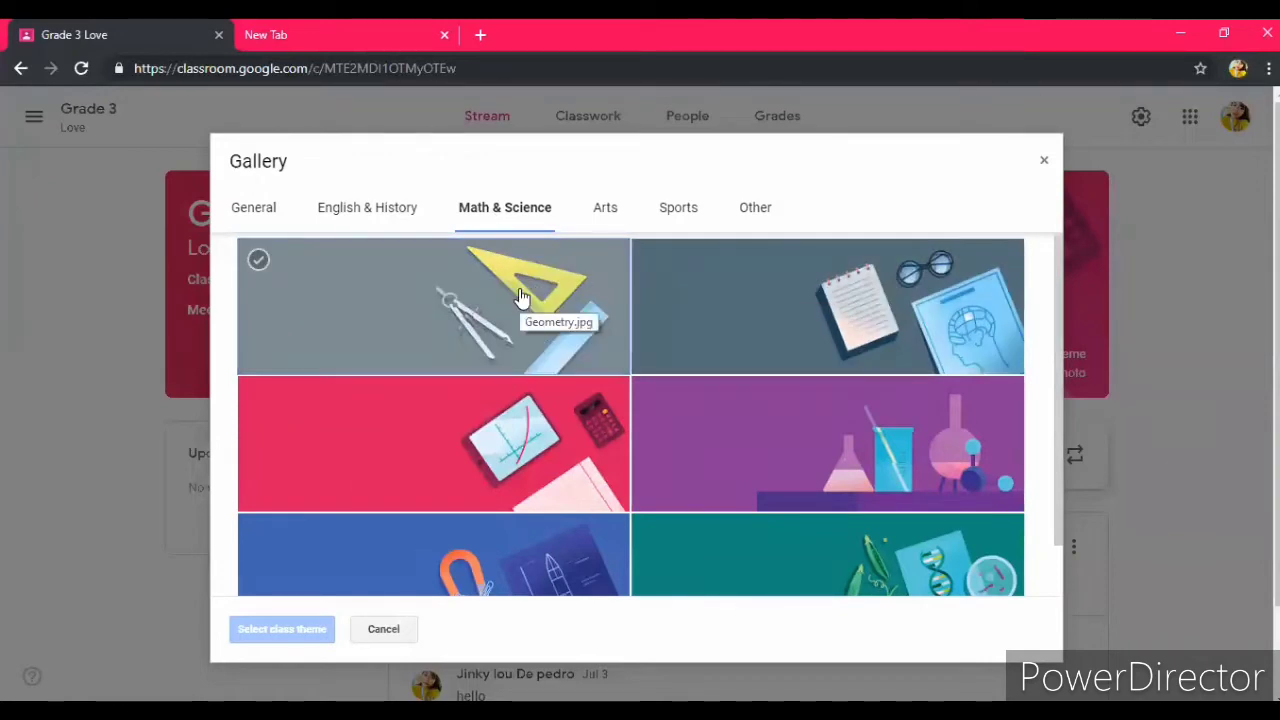
click(520, 297)
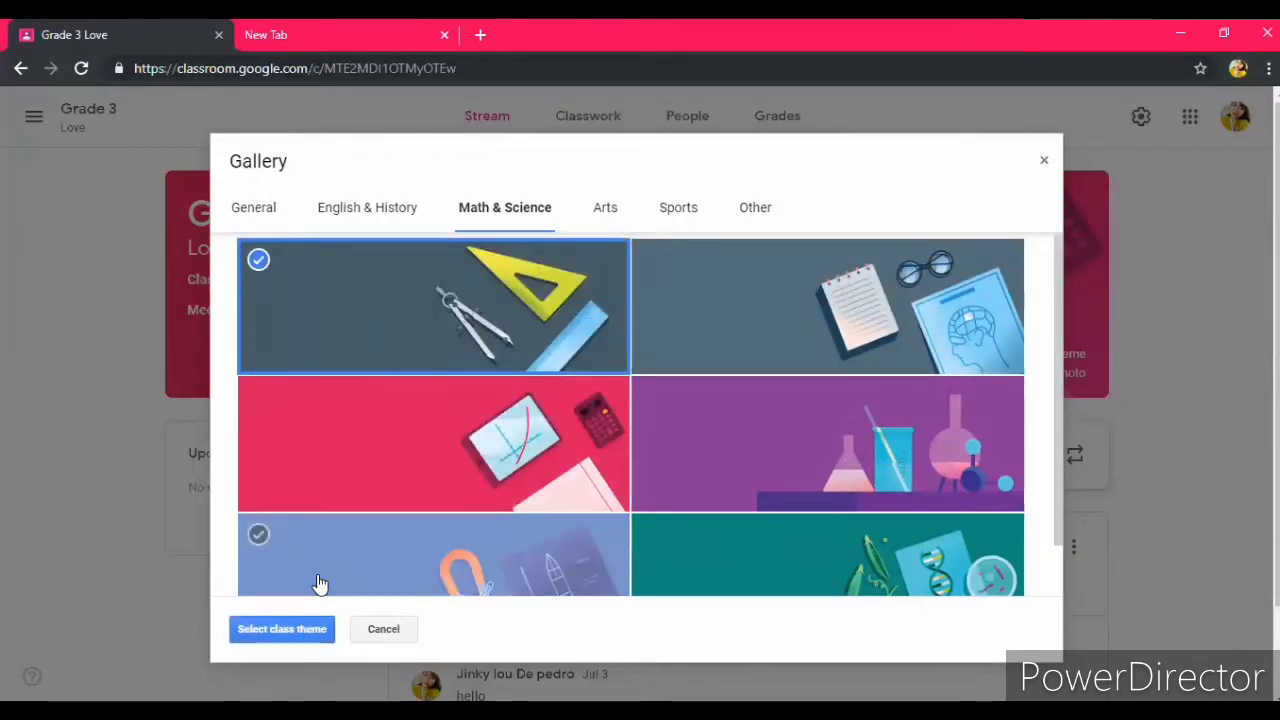
click(302, 629)
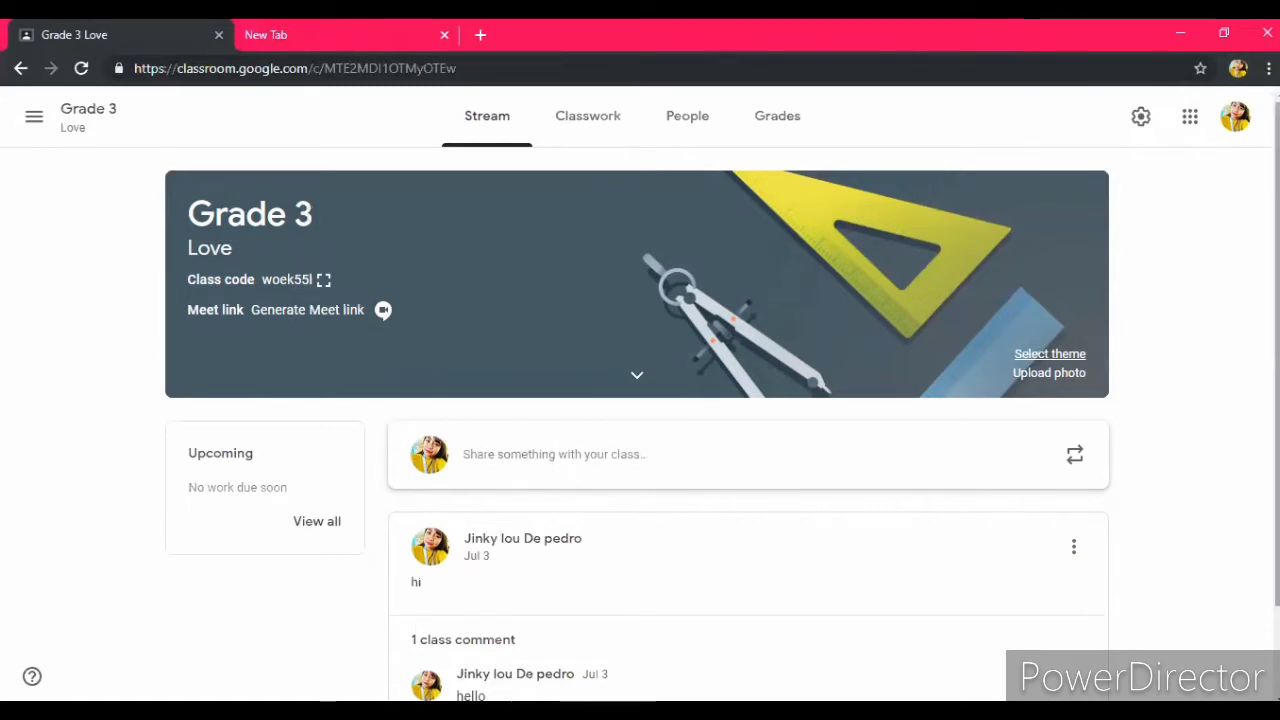
scroll(640, 420, down, 1)
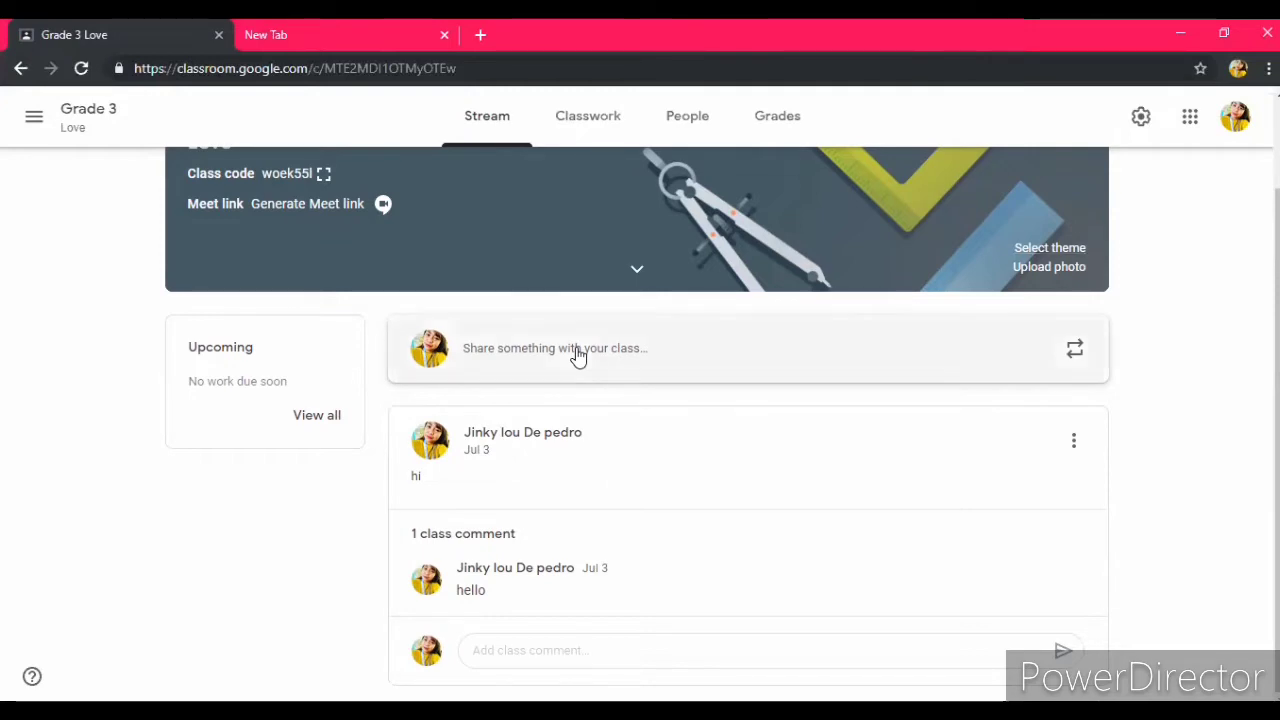
Post 'Hi welcome to Grade 3 class' to the stream, capitalizing 'Grade' before publishing.
click(577, 352)
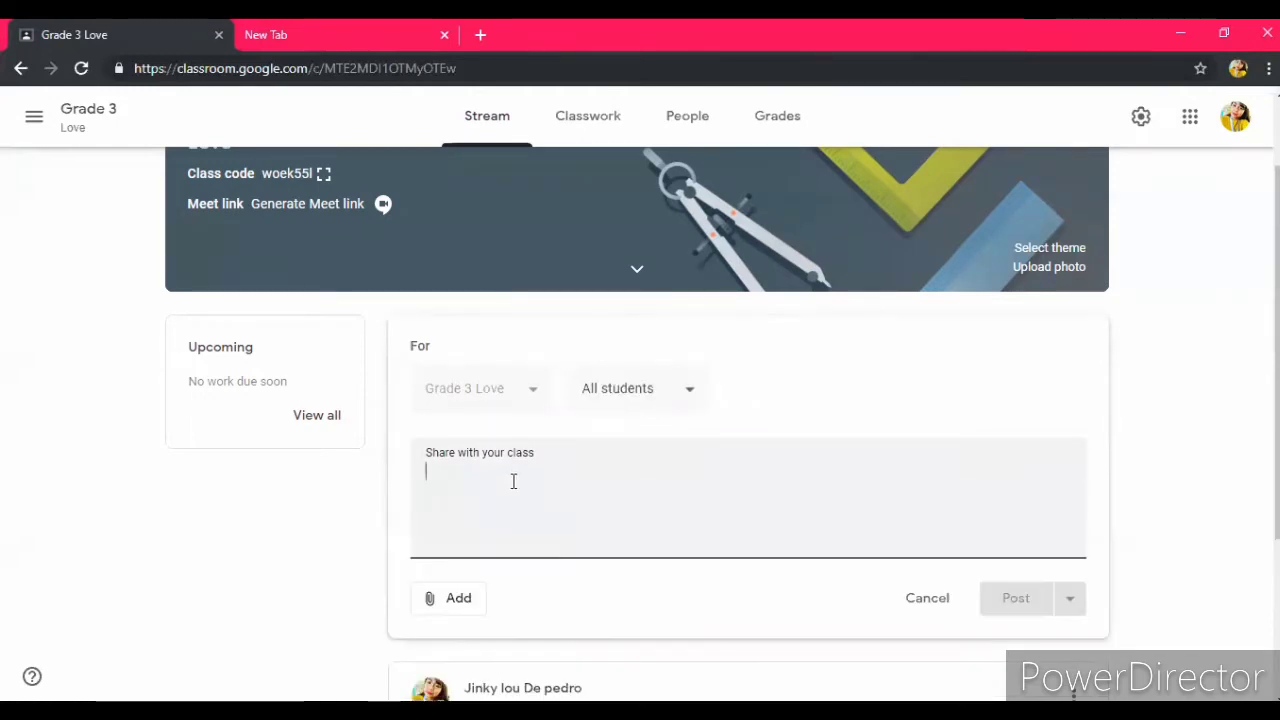
text(Hi )
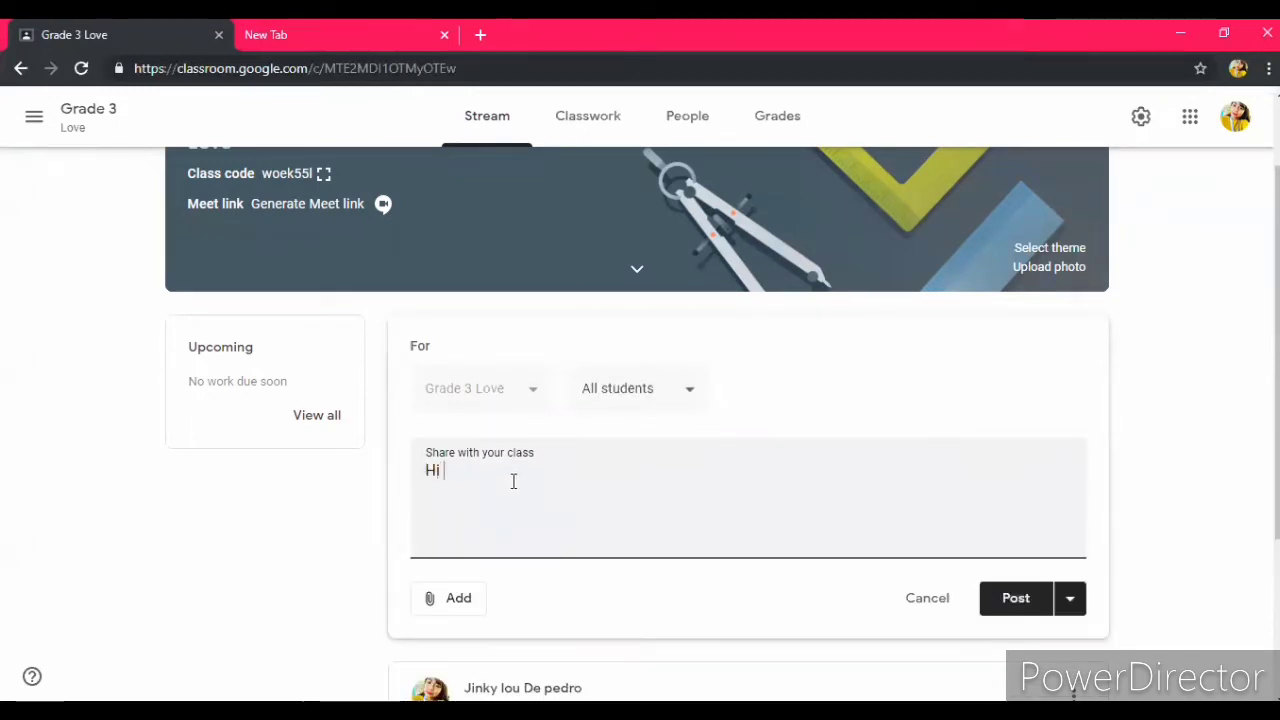
text(welcome)
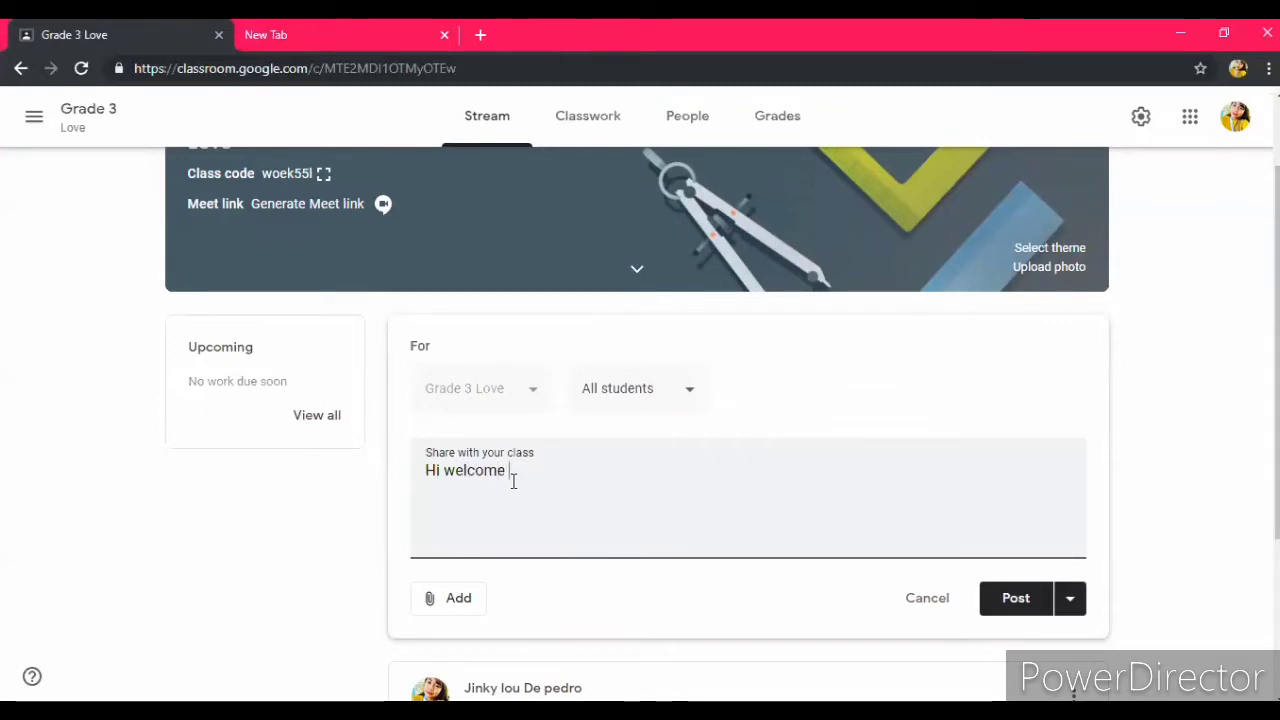
text( to grade 3 class)
click(532, 480)
key(BackSpace)
text(G)
key(BackSpace)
text(G)
click(1000, 598)
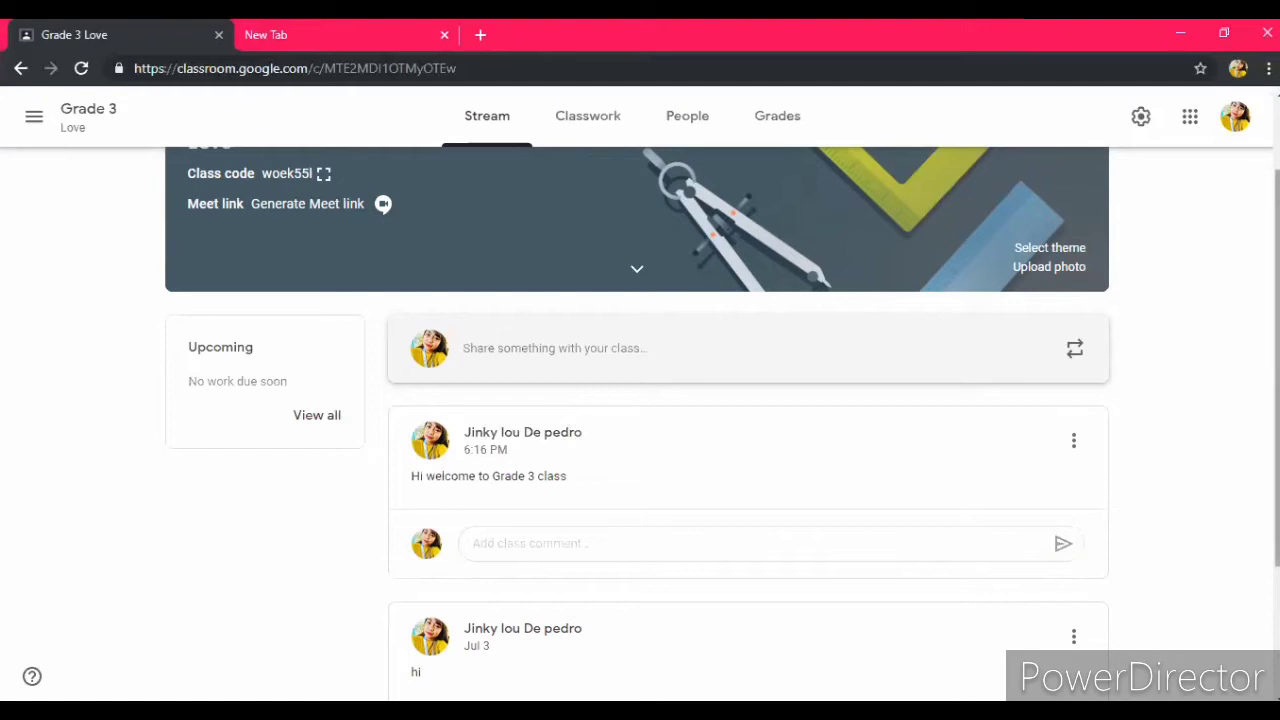
scroll(640, 420, up, 2)
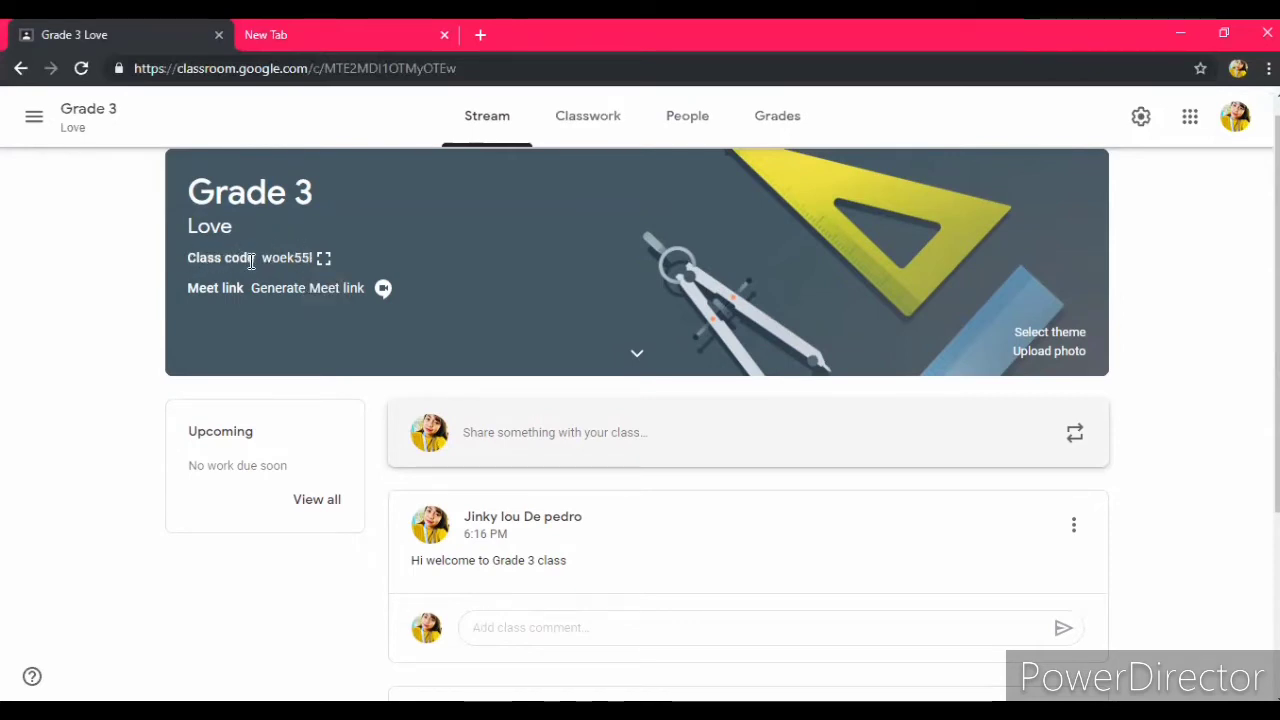
click(321, 262)
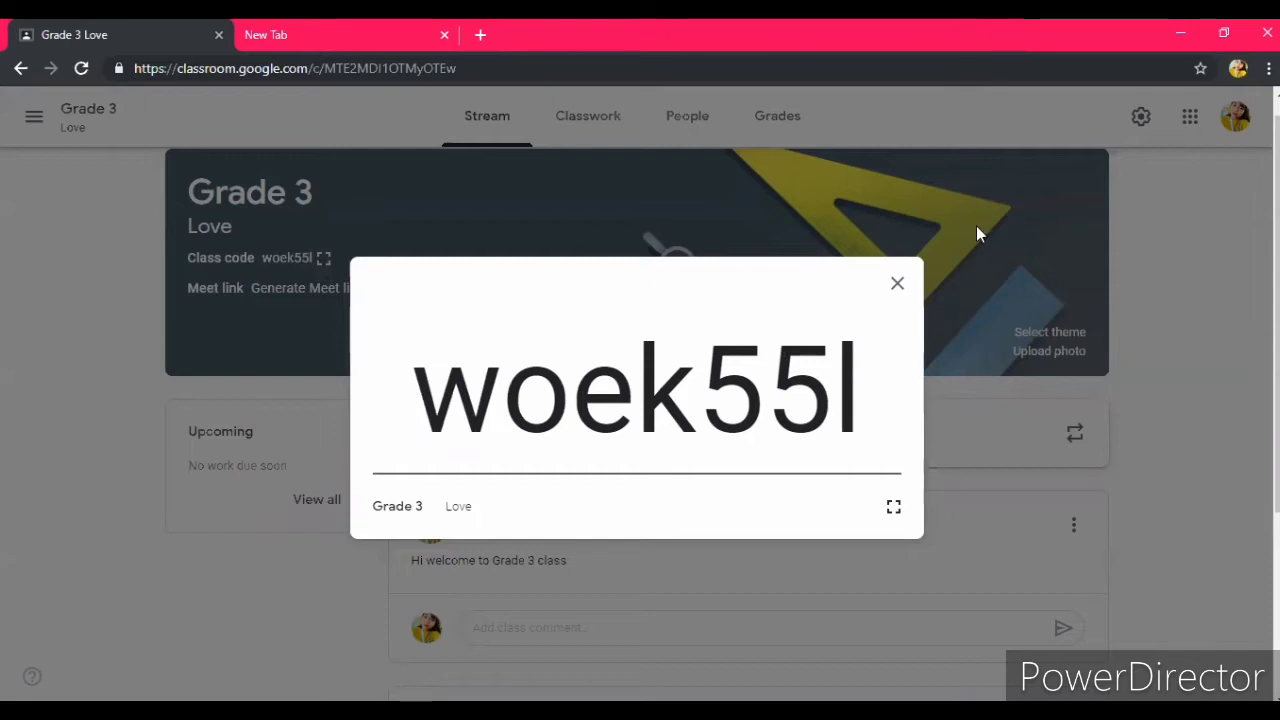
click(898, 285)
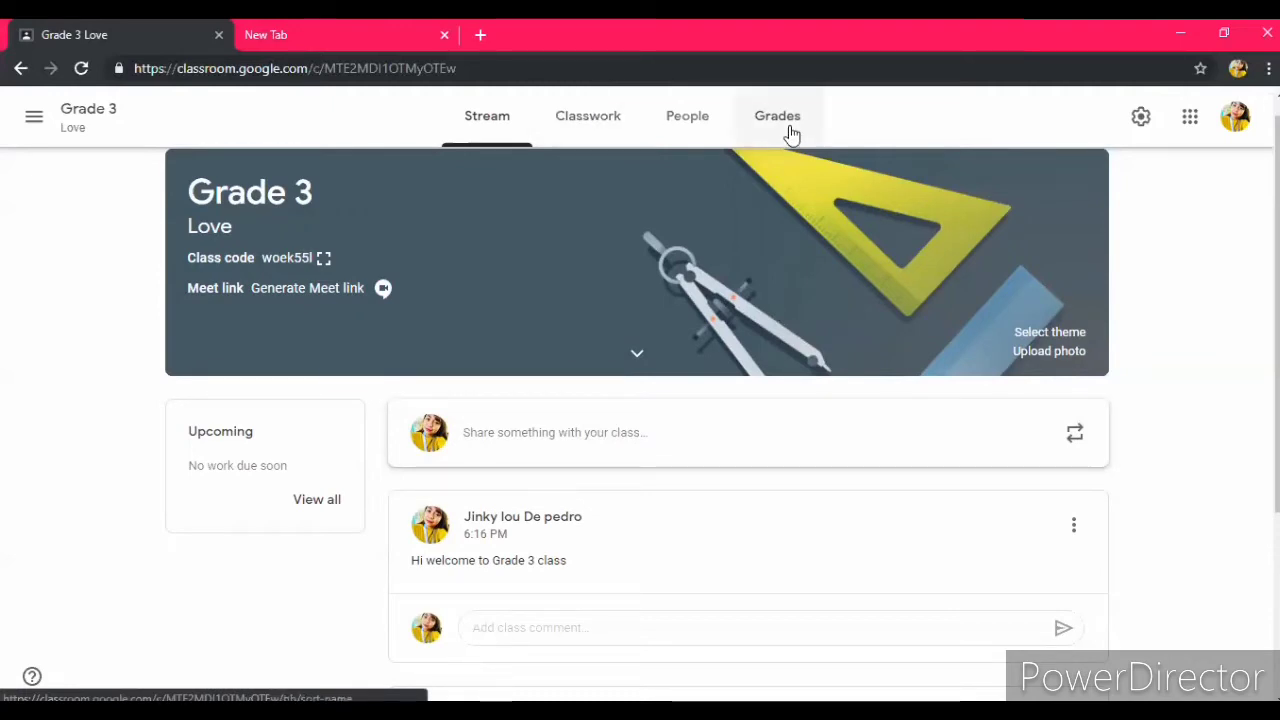
Show the class members on the People tab and dismiss the student progress tip.
click(692, 122)
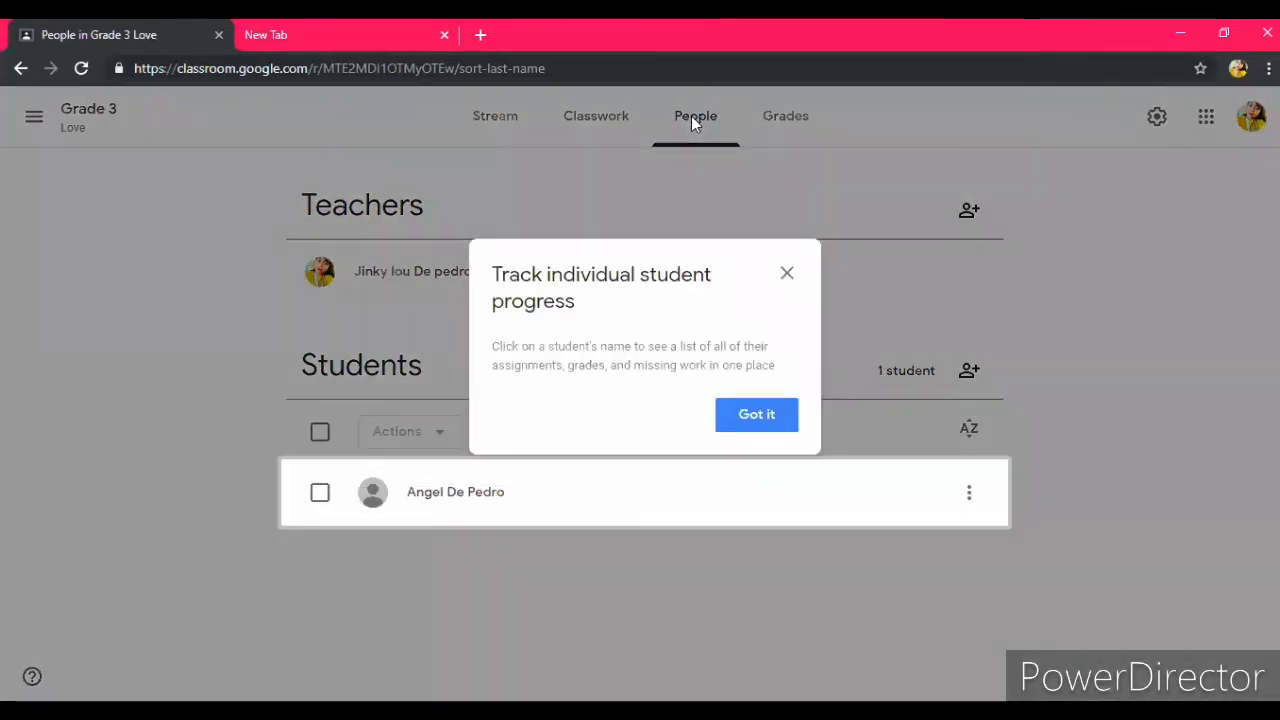
click(762, 418)
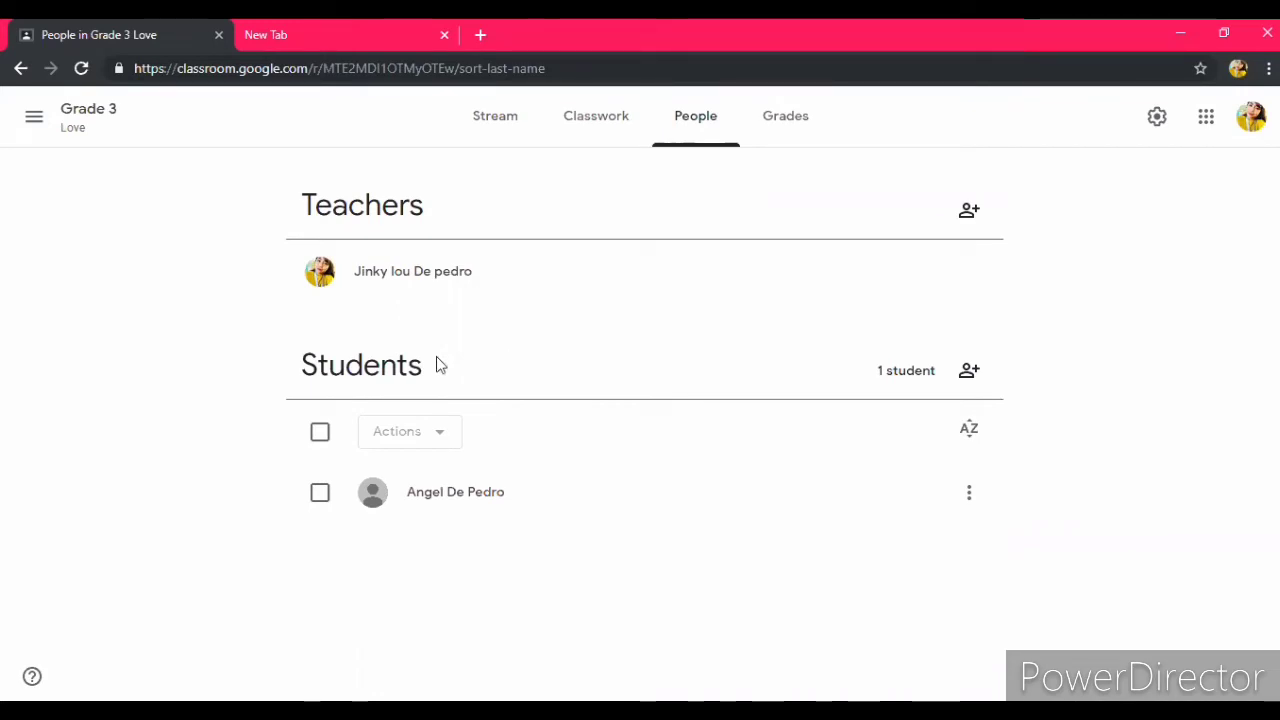
click(972, 372)
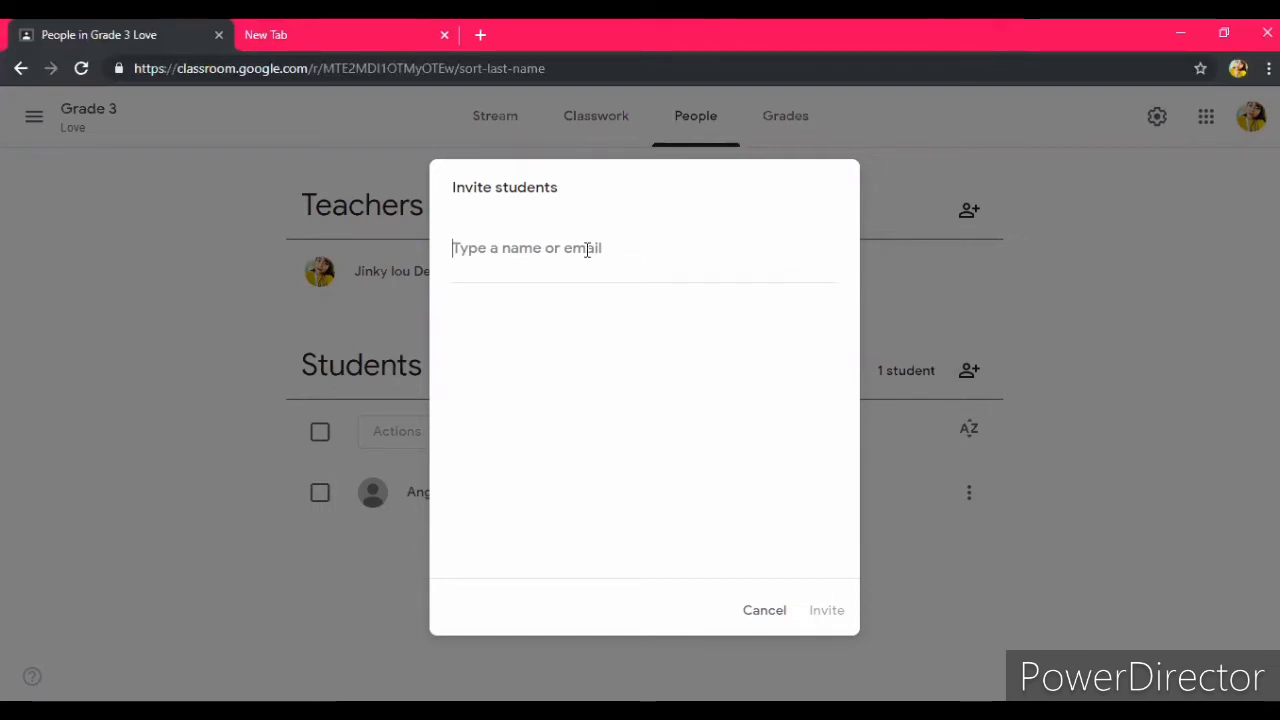
click(587, 251)
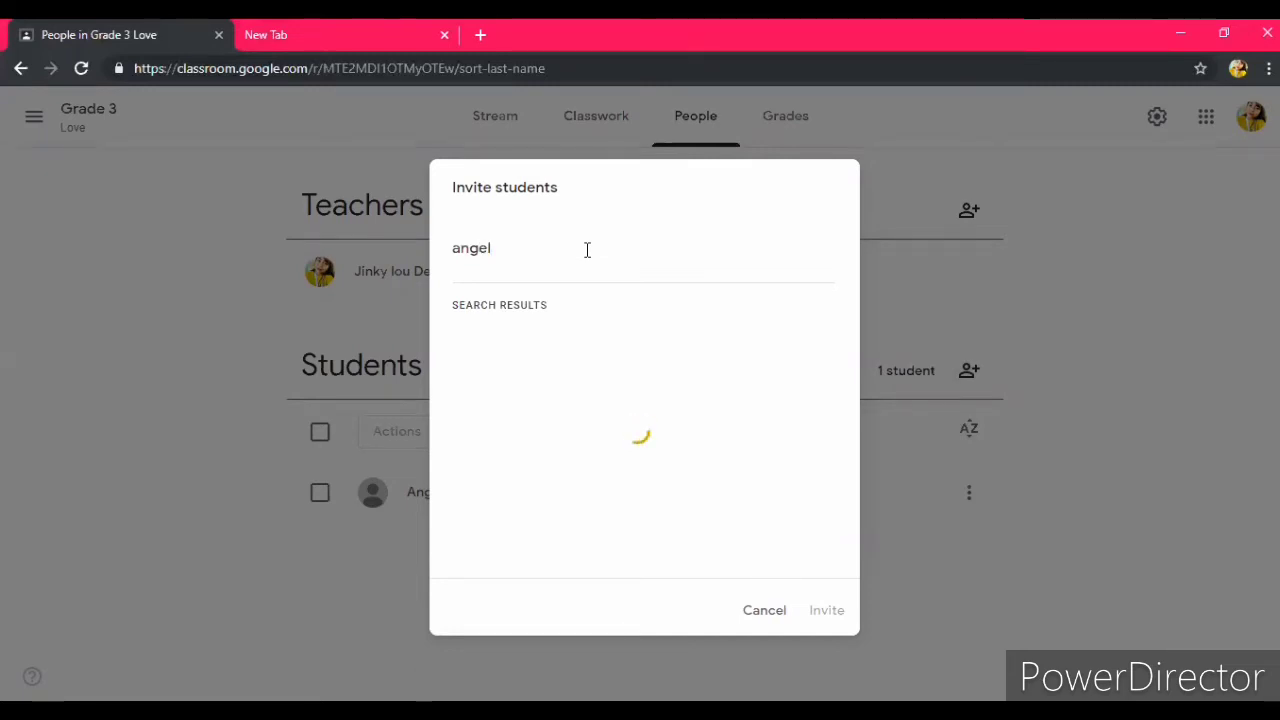
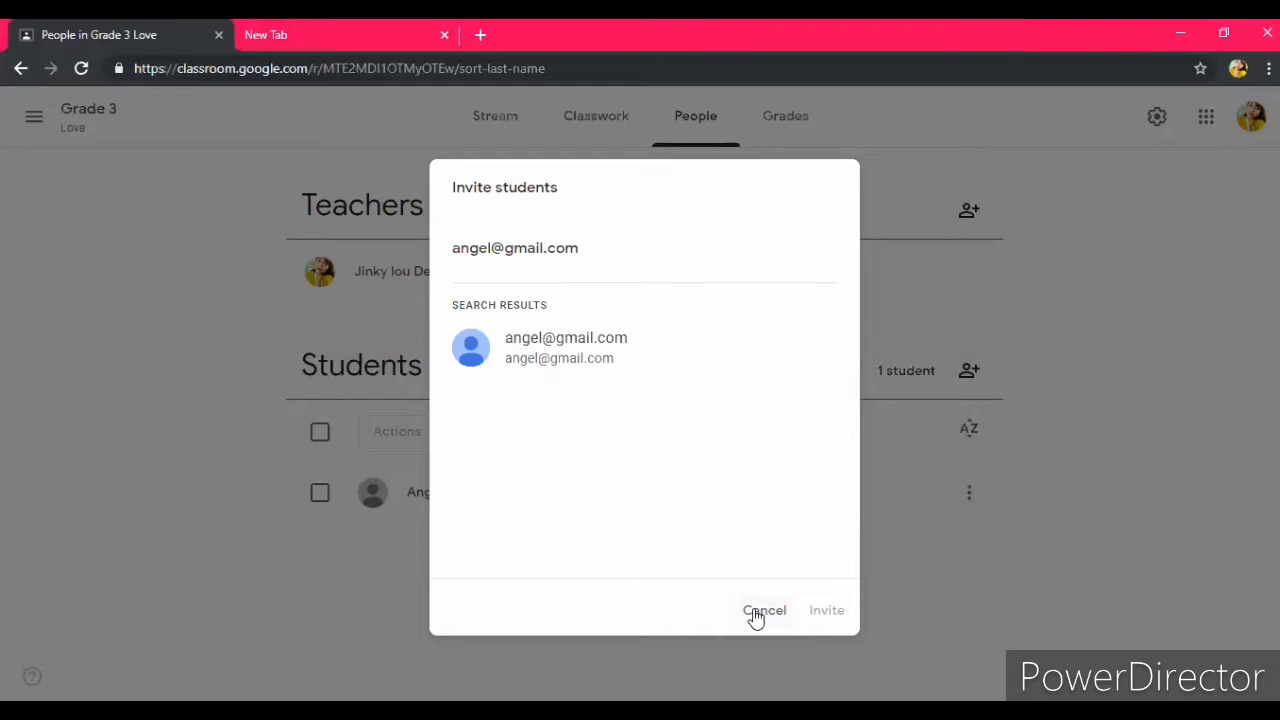
key(Return)
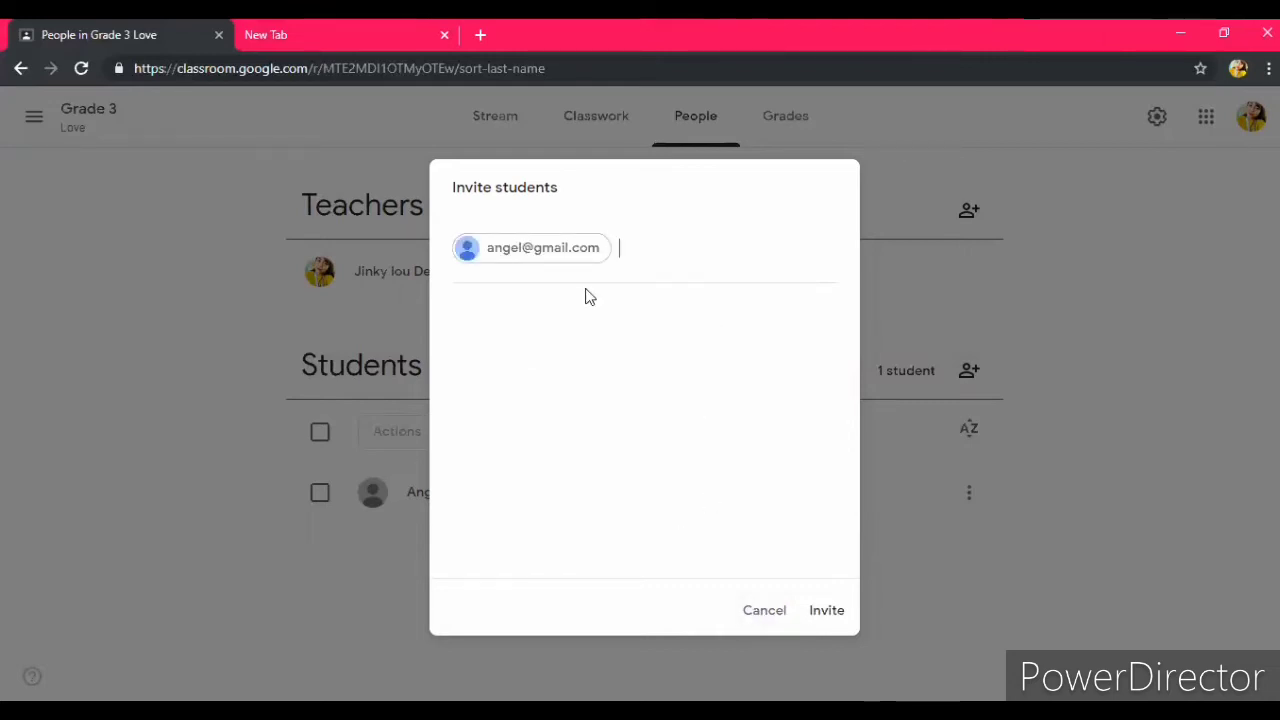
key(BackSpace)
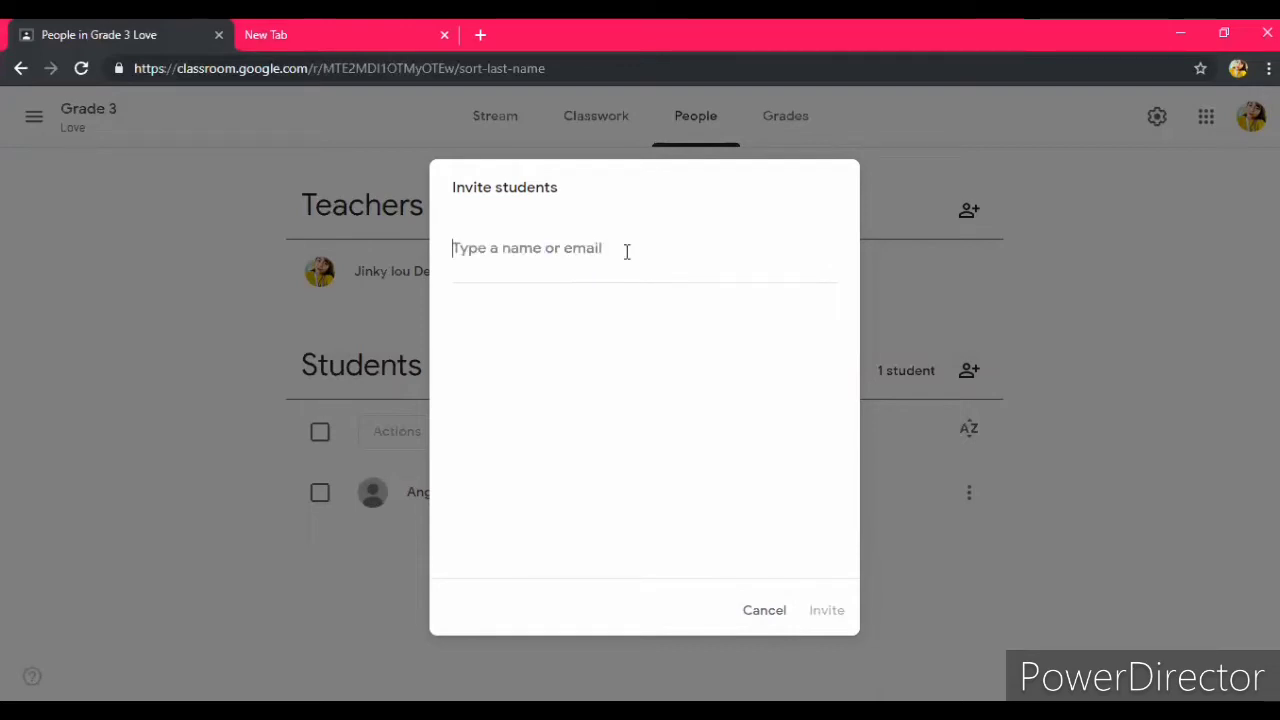
click(760, 612)
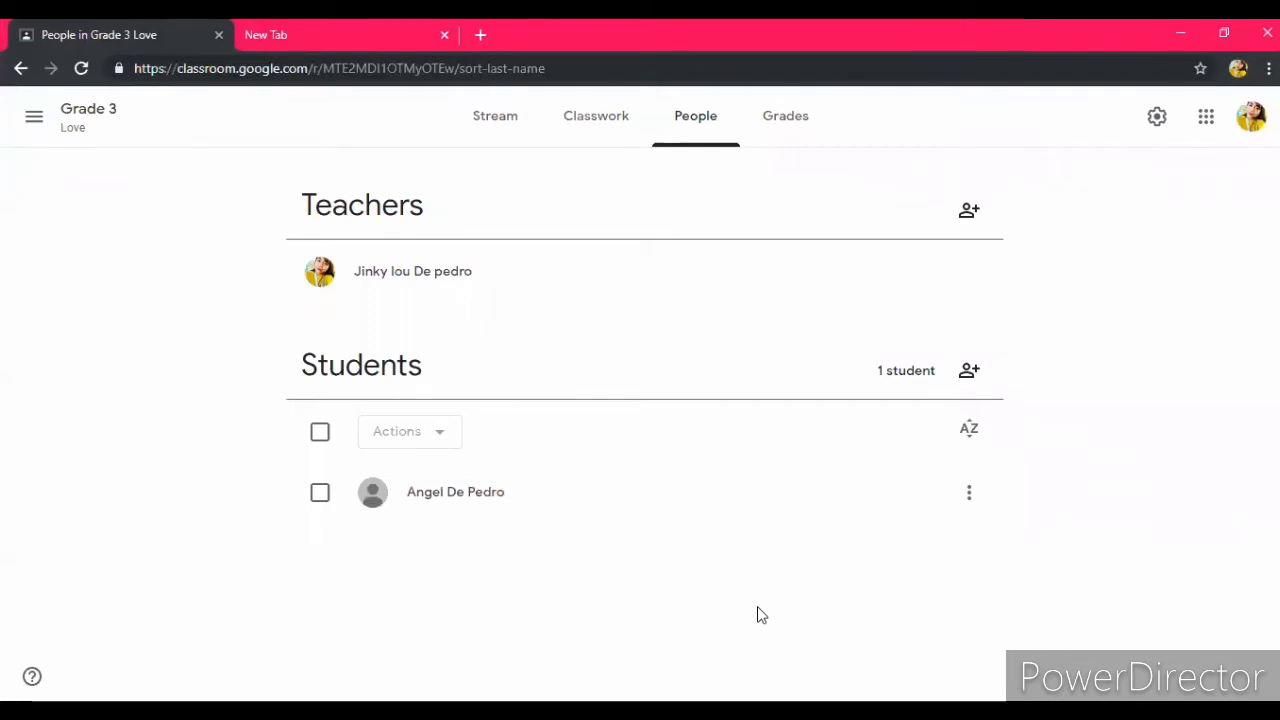
click(594, 122)
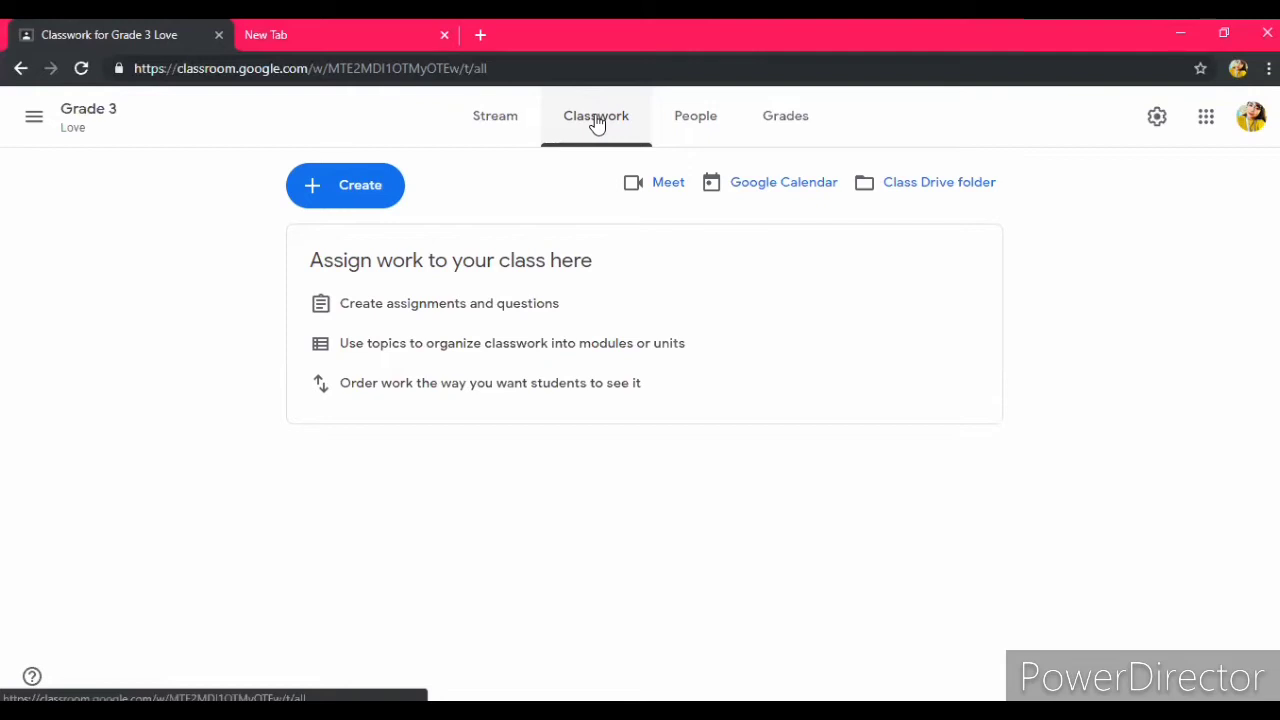
Open the Classwork Create menu, then close it without creating anything.
click(325, 196)
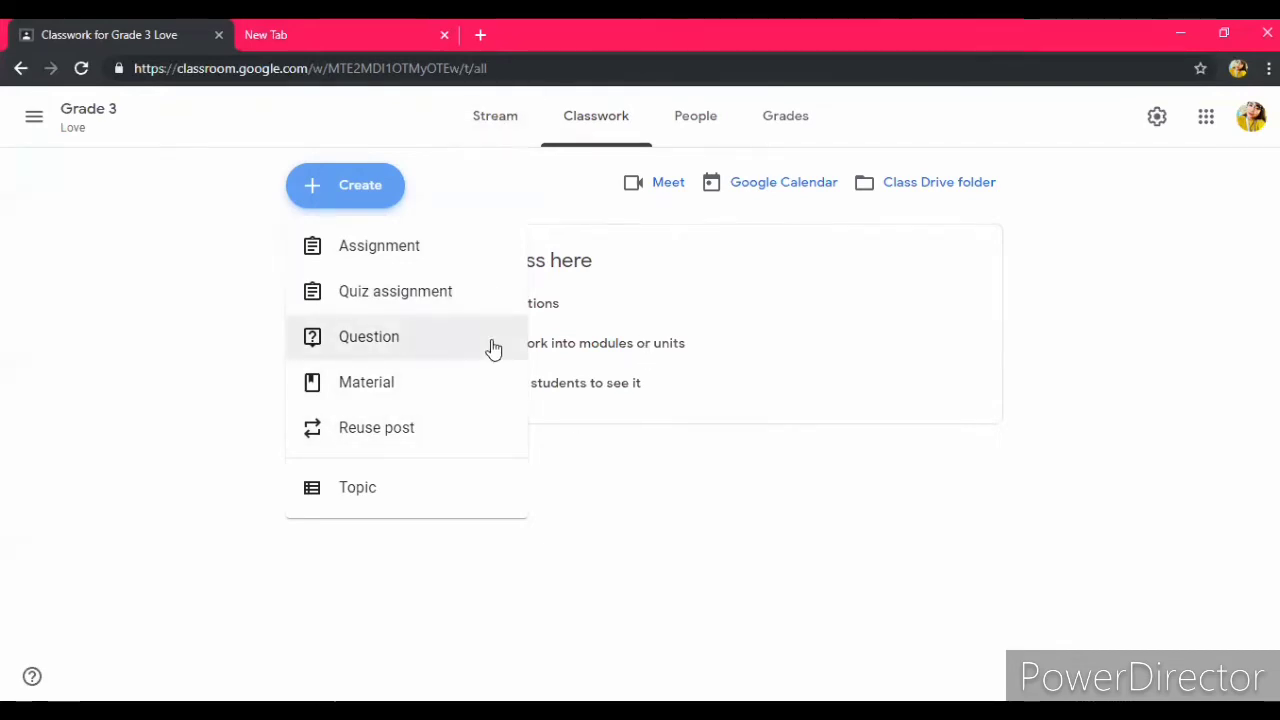
click(869, 271)
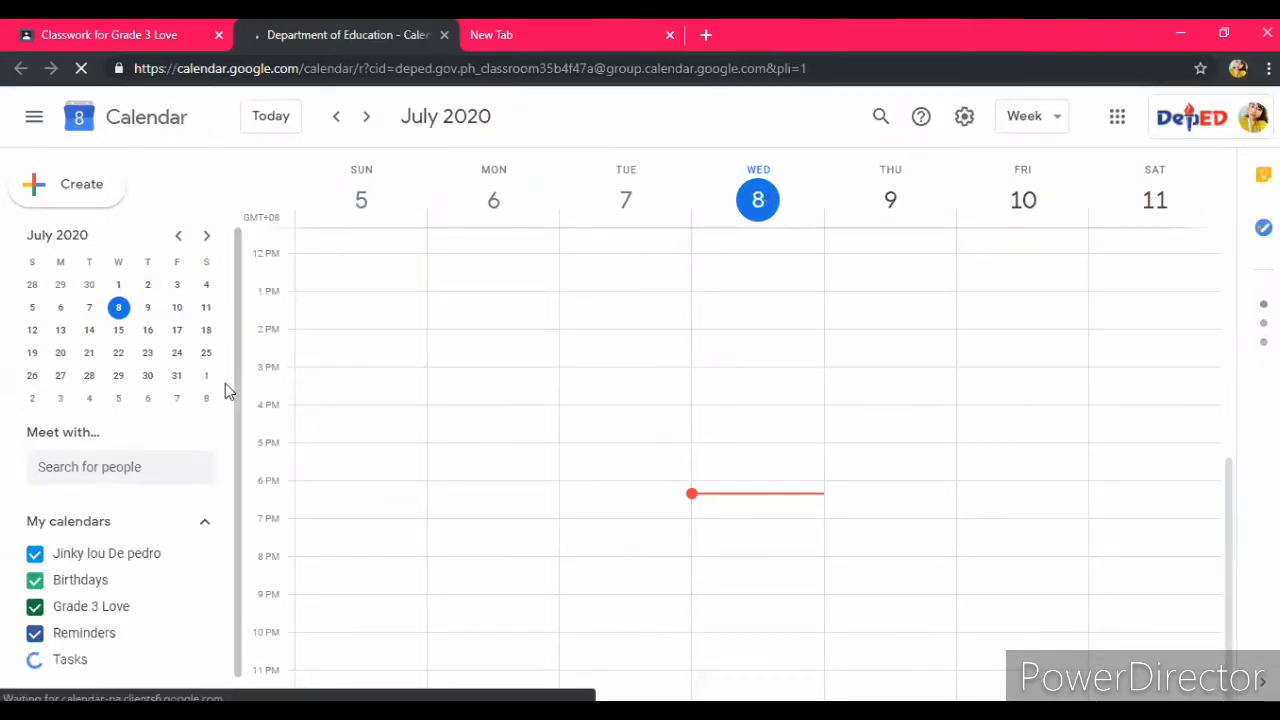
Start a draft event on Wednesday July 8, then discard it.
click(740, 357)
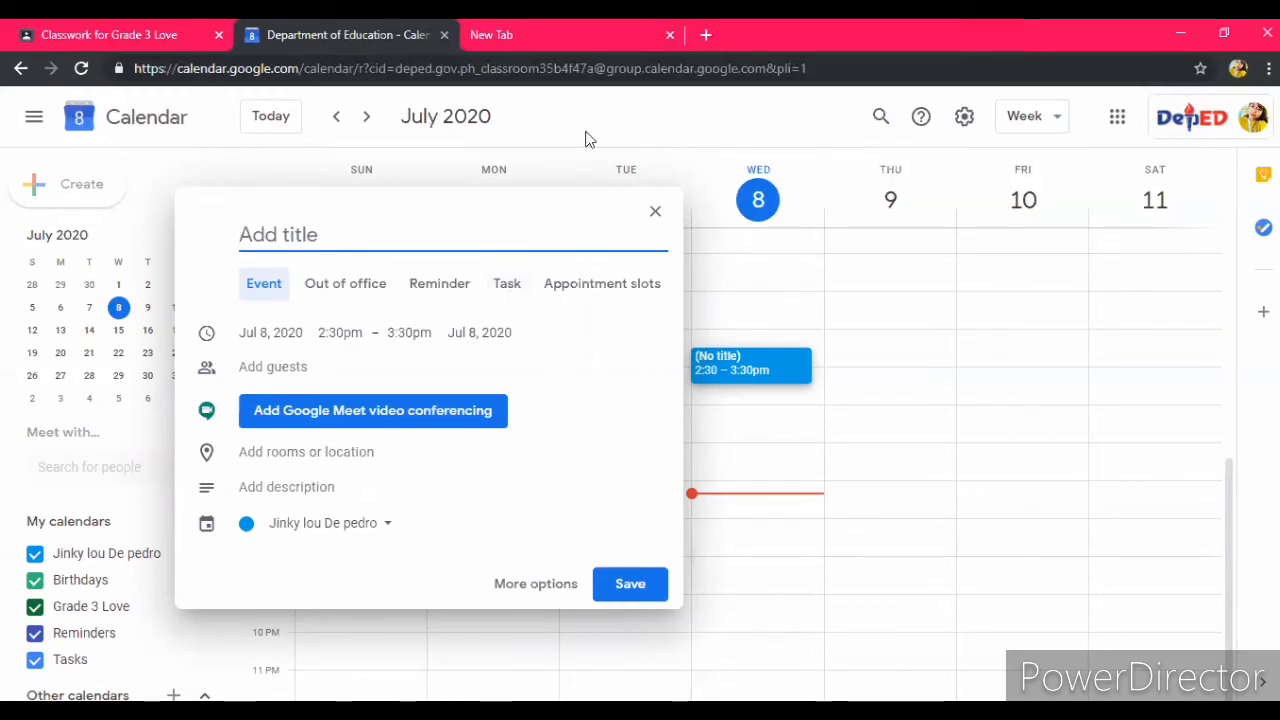
click(656, 213)
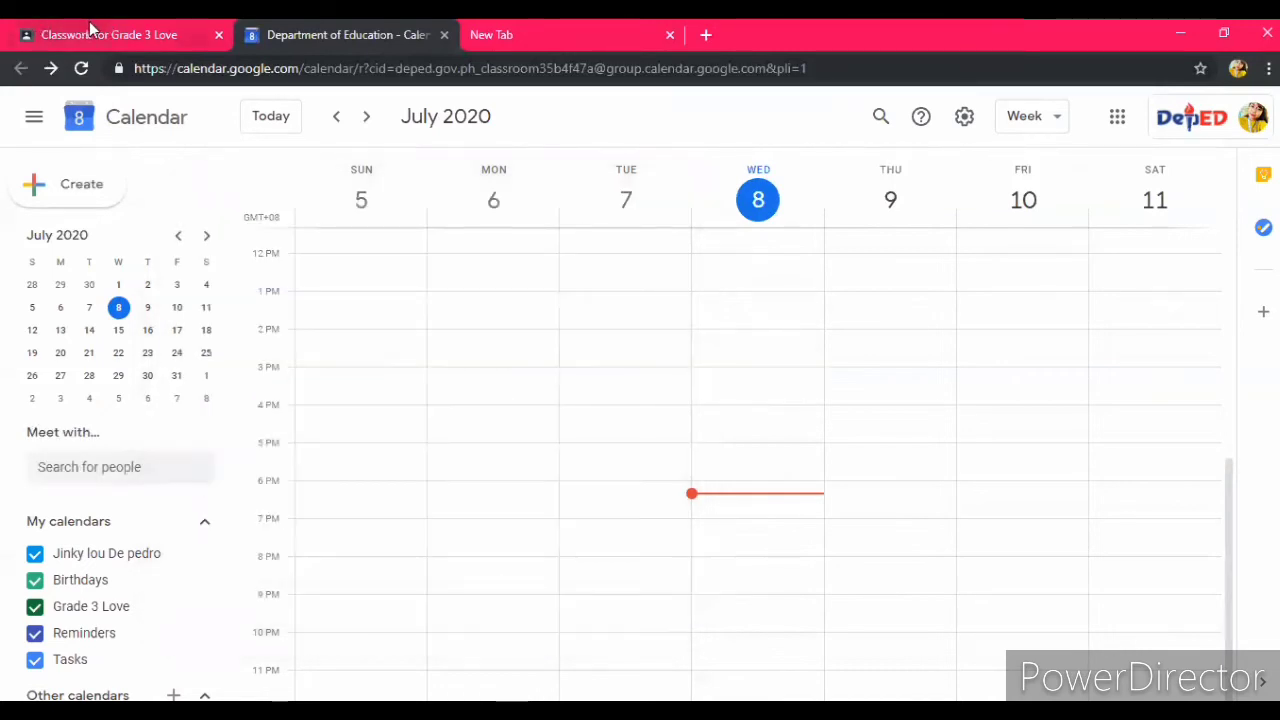
Switch from the Drive folder back to the Classroom classwork page tab.
click(89, 30)
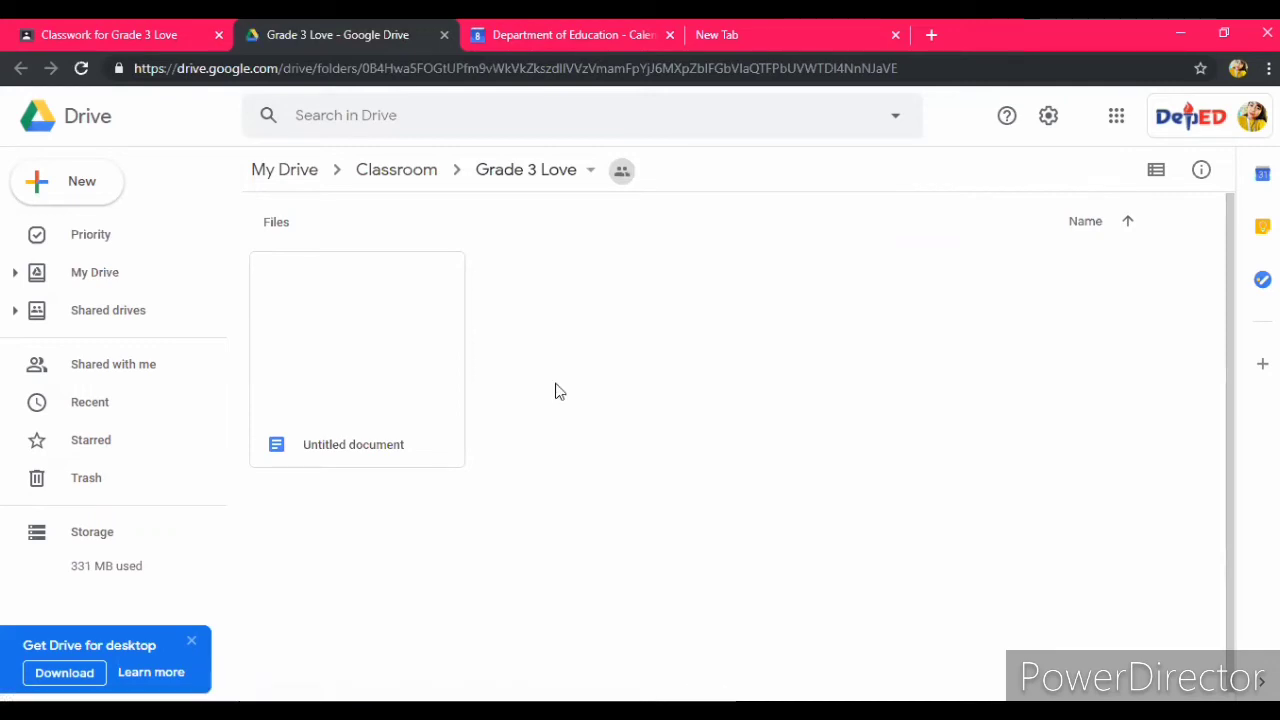
click(138, 27)
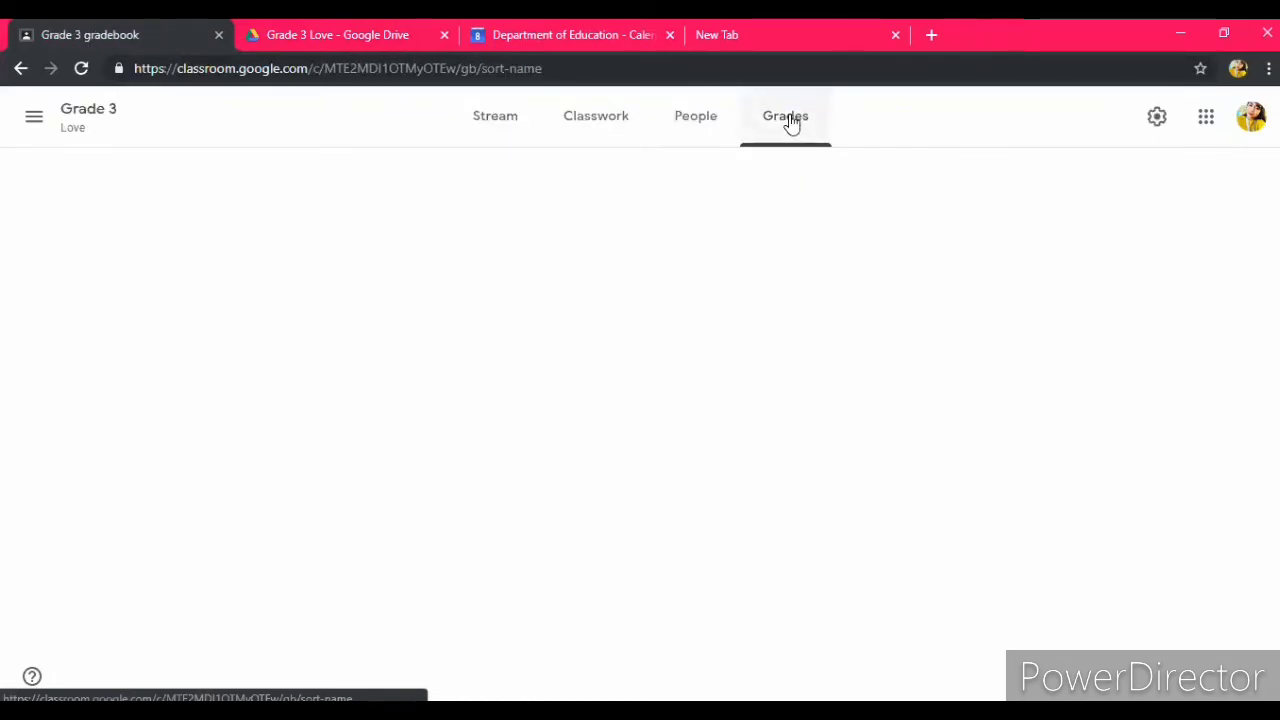
Go back from the empty Grades page to the Grade 3 Love stream.
click(497, 118)
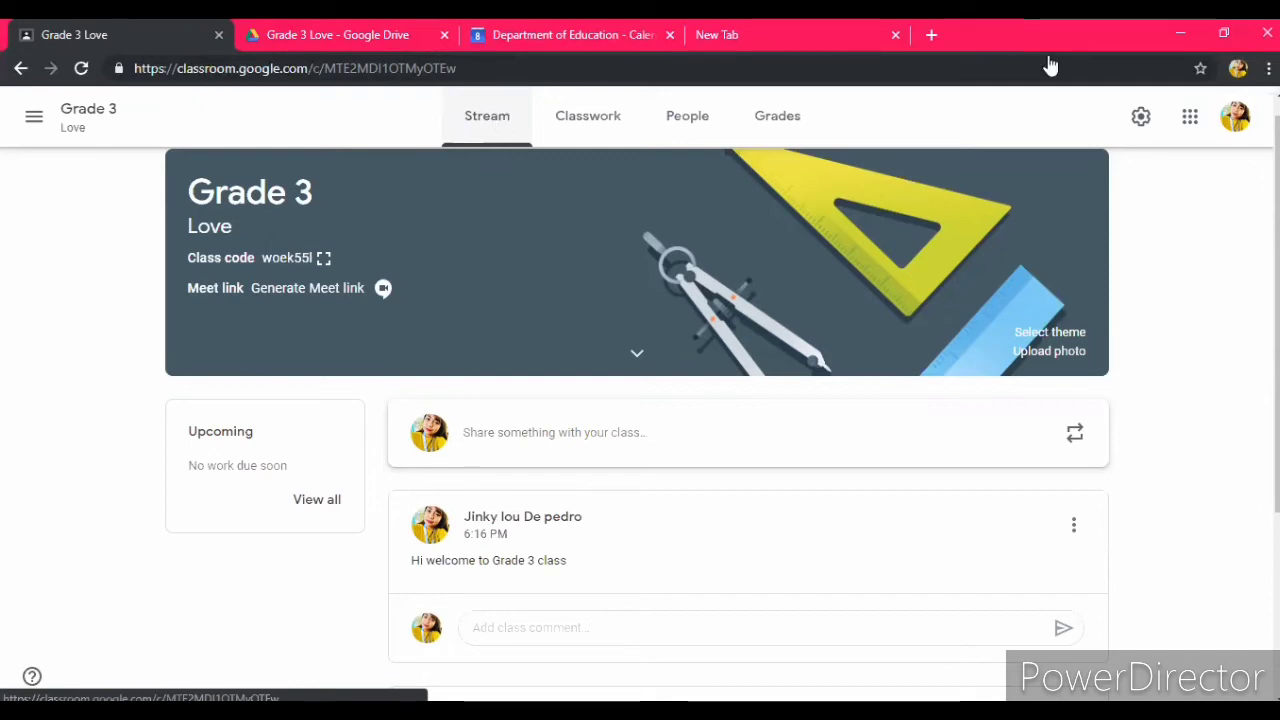
Open a new browser tab on the signed-in Google start page.
key(ctrl+t)
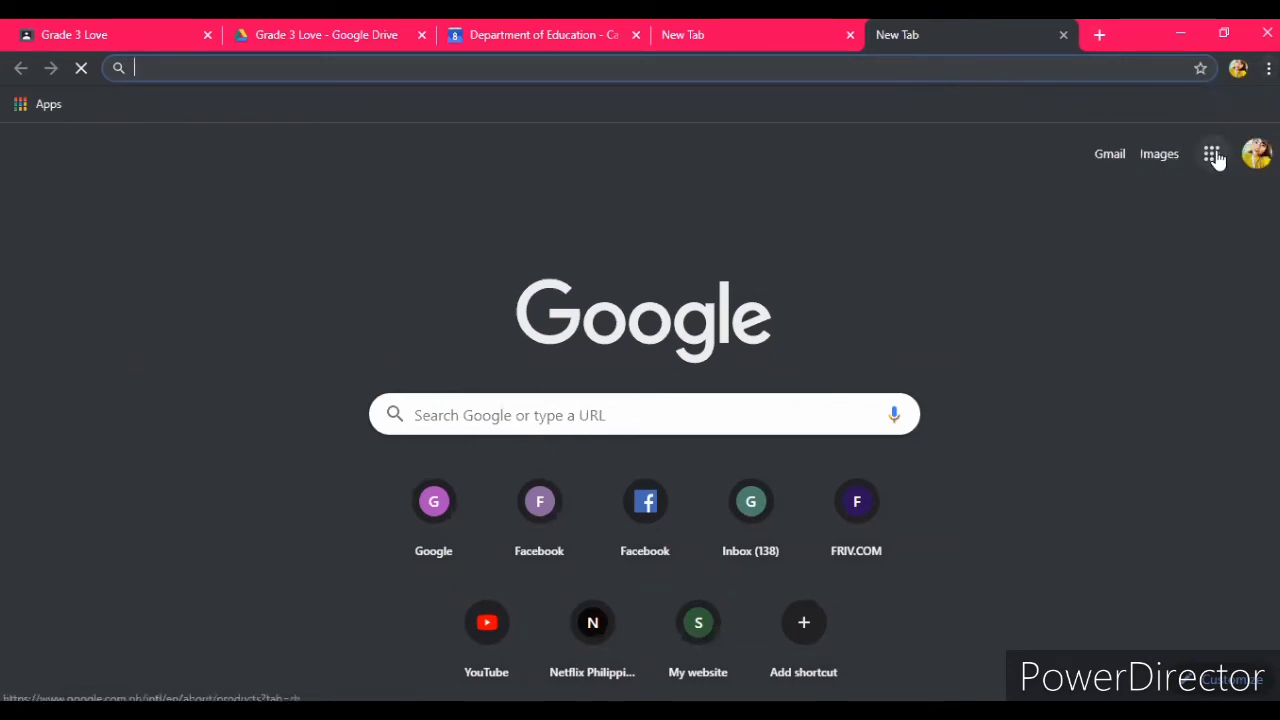
Add another Google account from the profile menu, entering a second Gmail address and submitting it.
click(1213, 158)
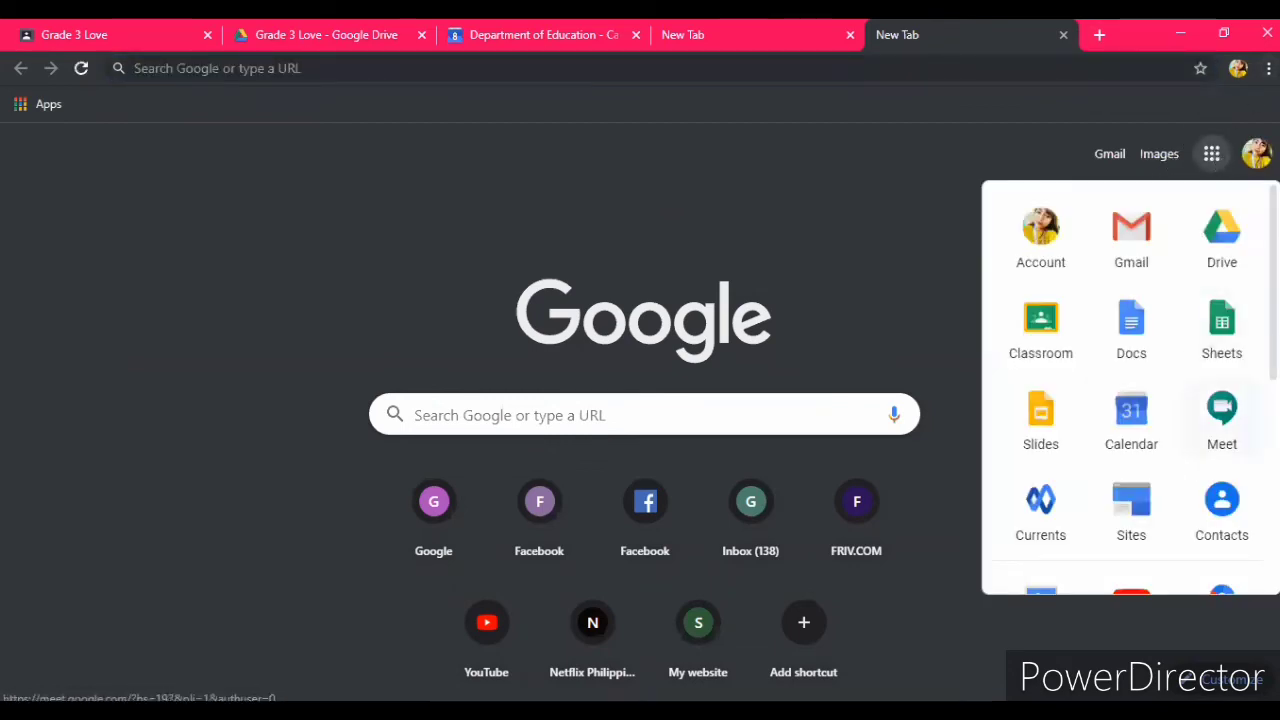
click(1257, 158)
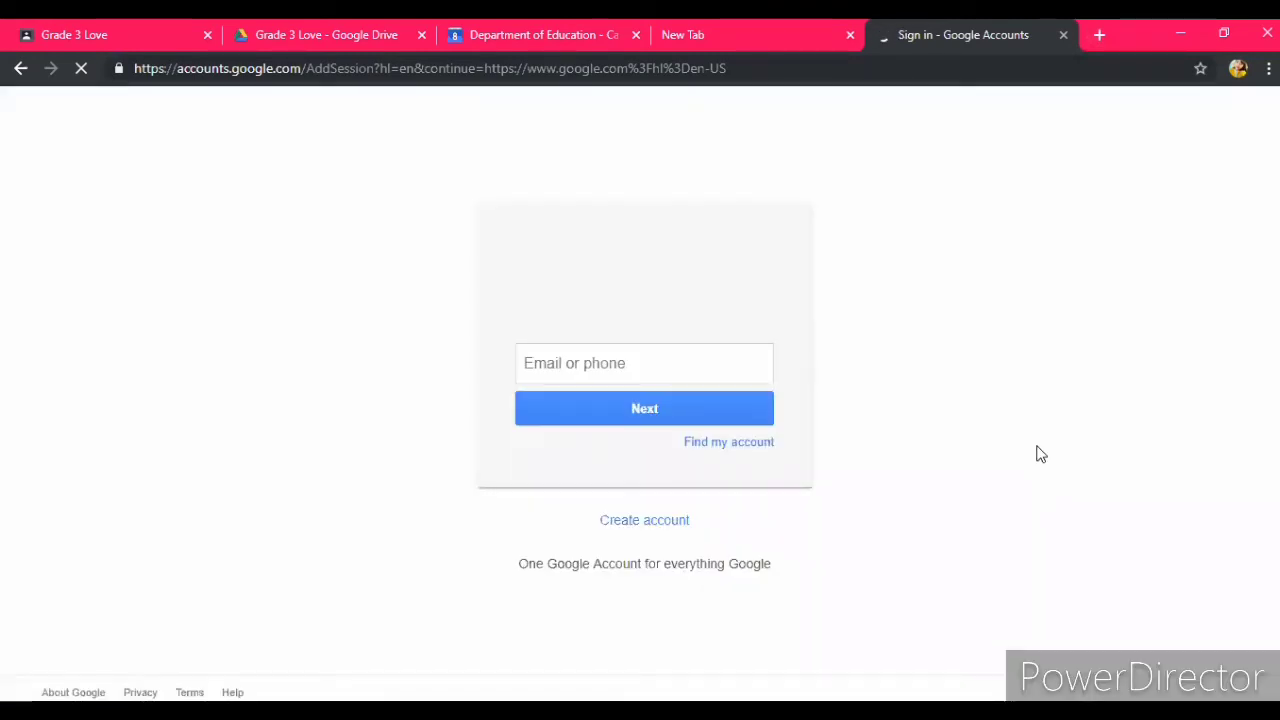
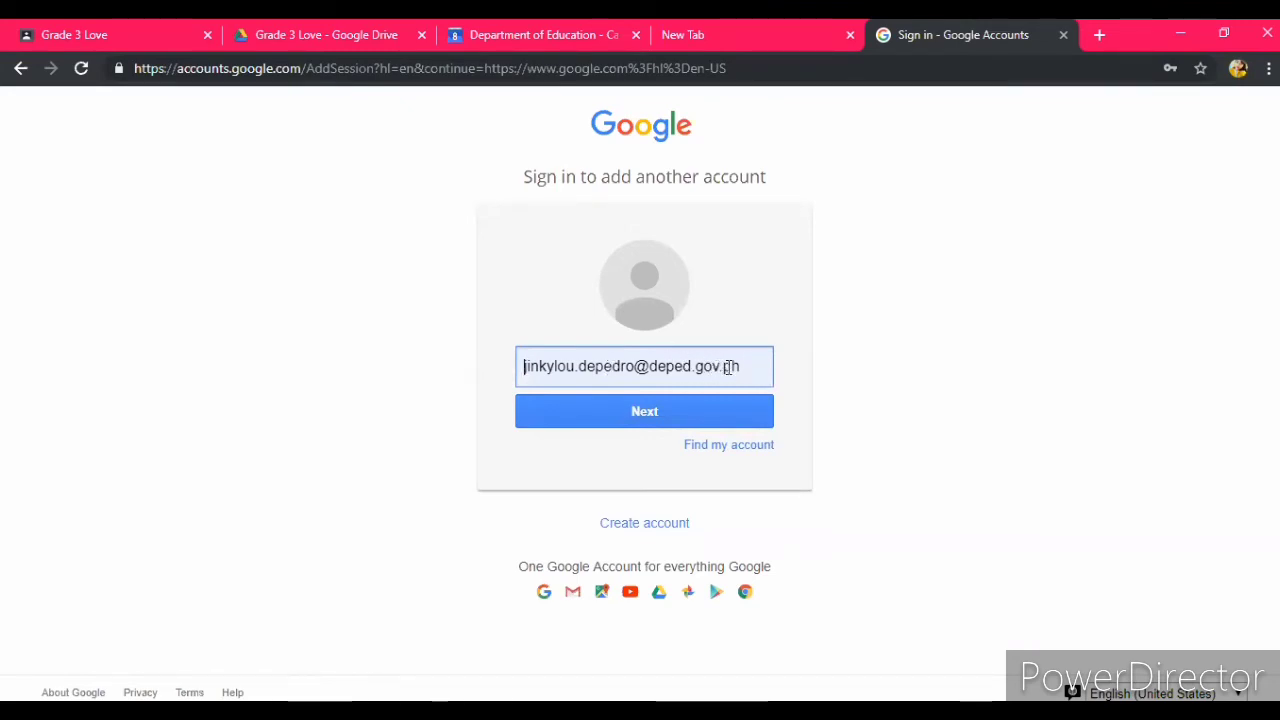
drag(742, 368, 520, 368)
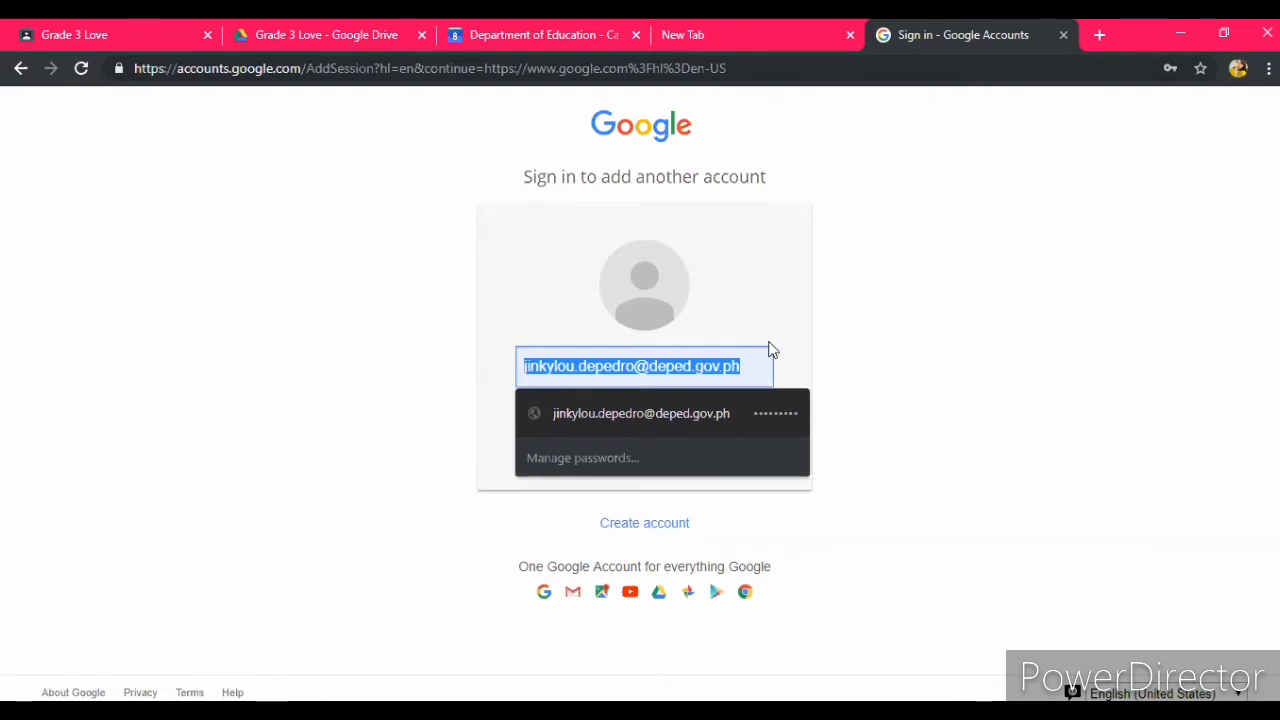
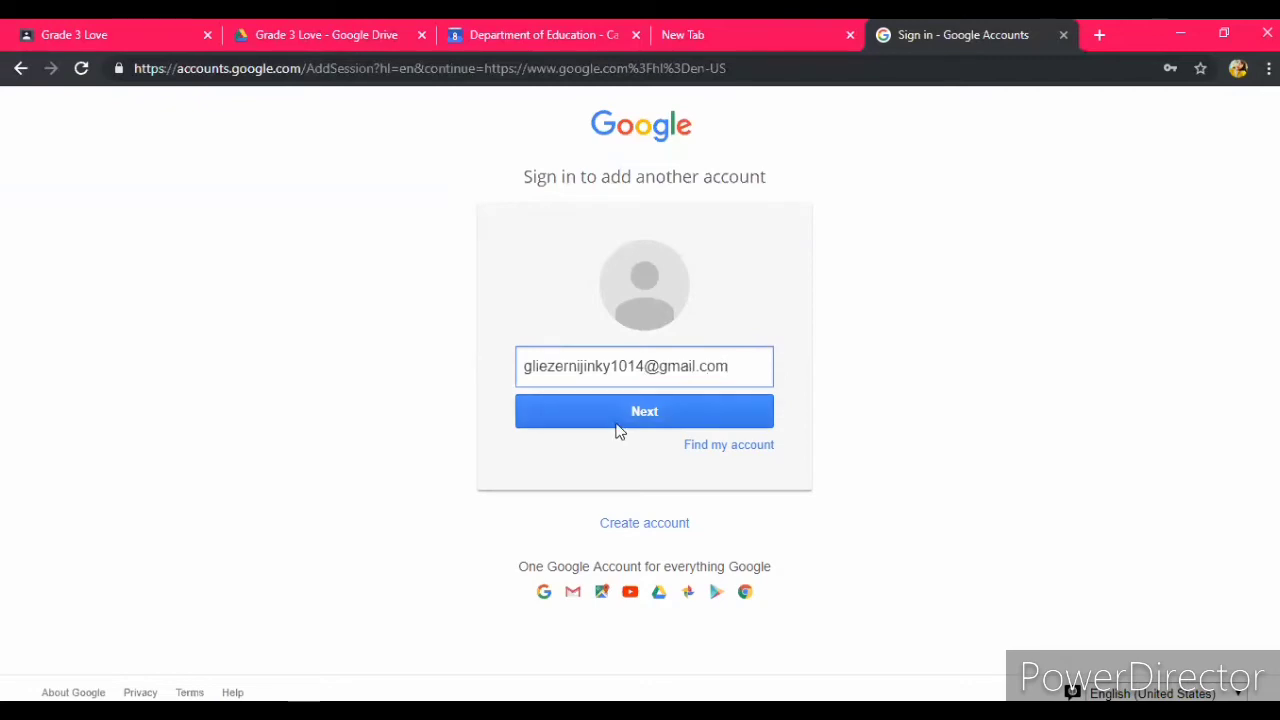
click(636, 421)
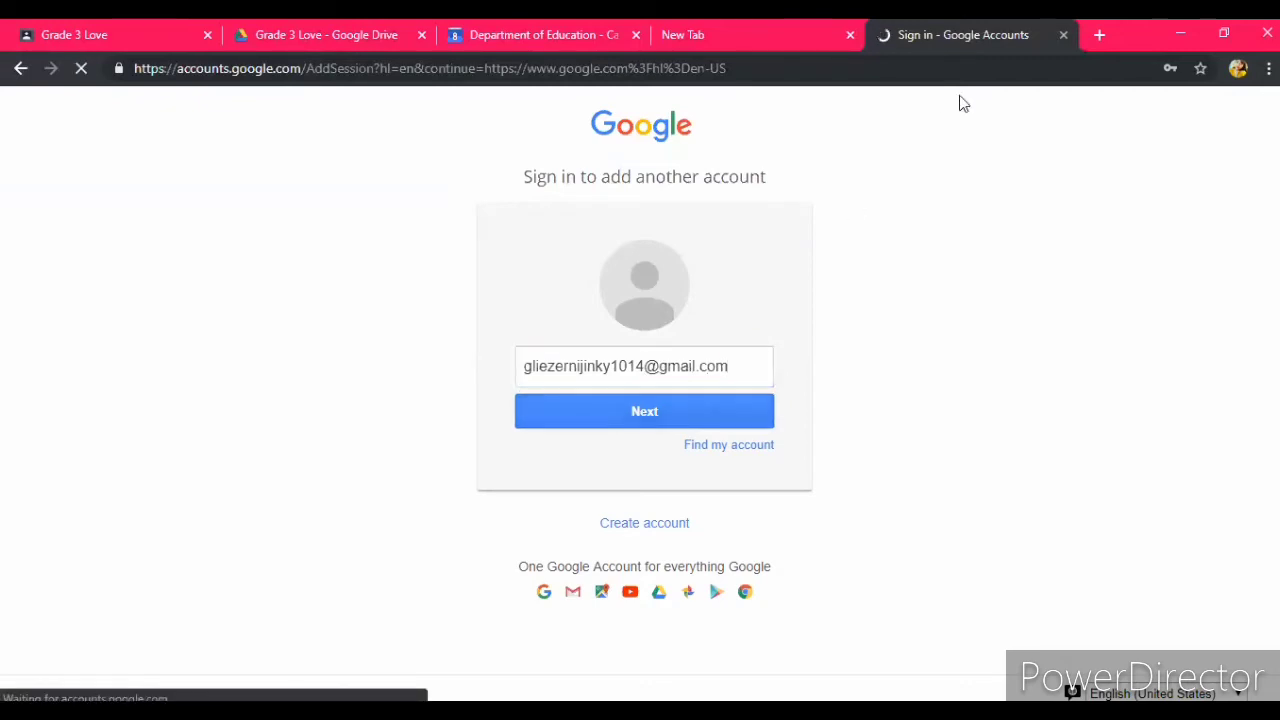
Search 'google class' from the address bar and open the Google Classroom site from the results.
click(385, 68)
text(g)
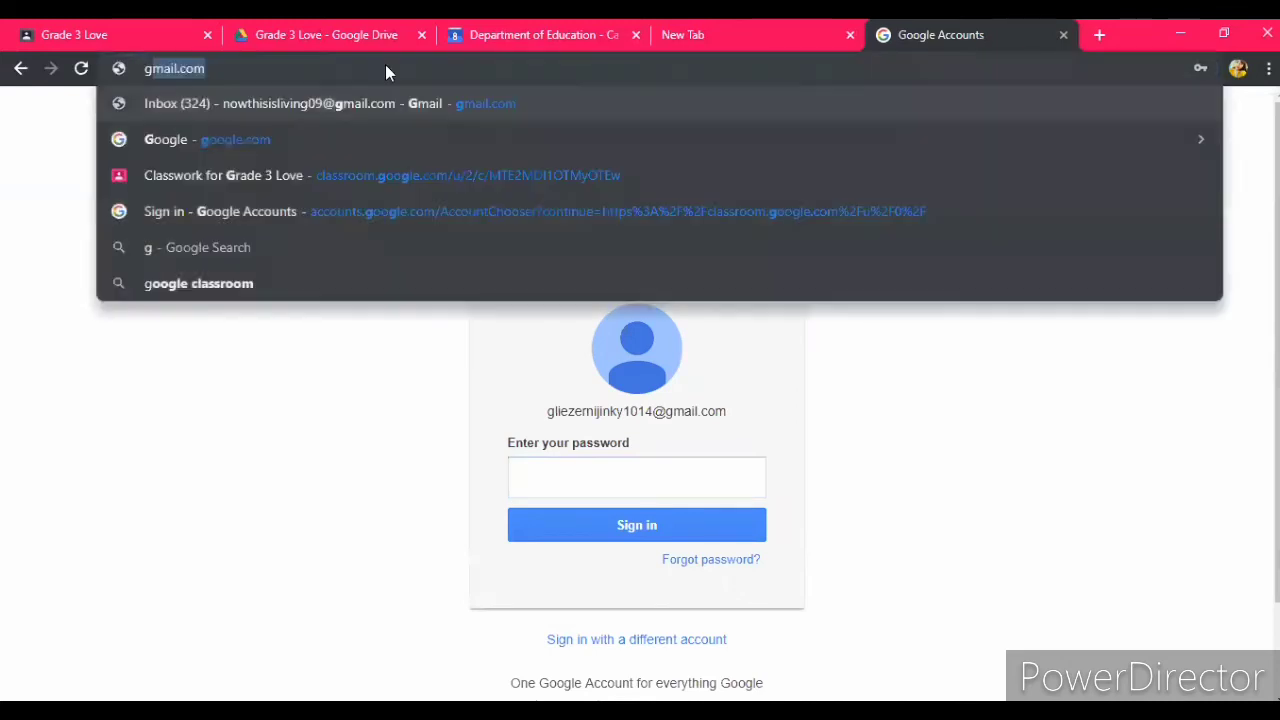
text(oogle)
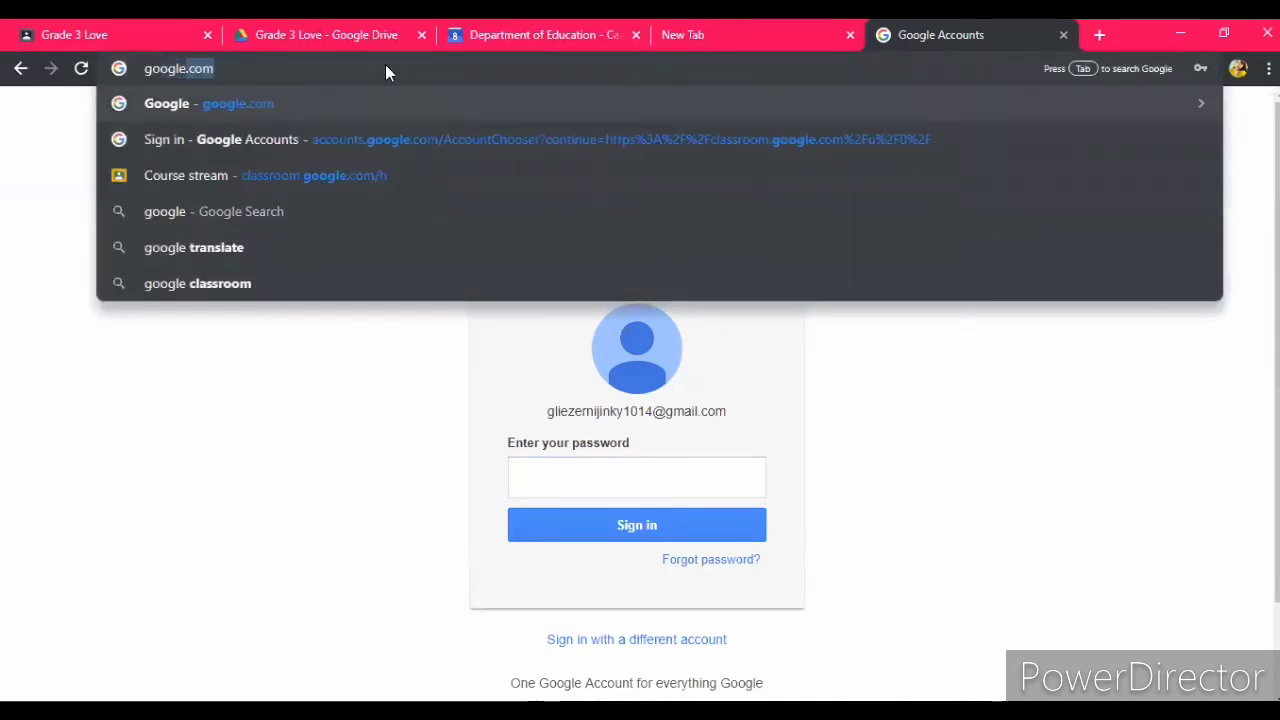
text( class)
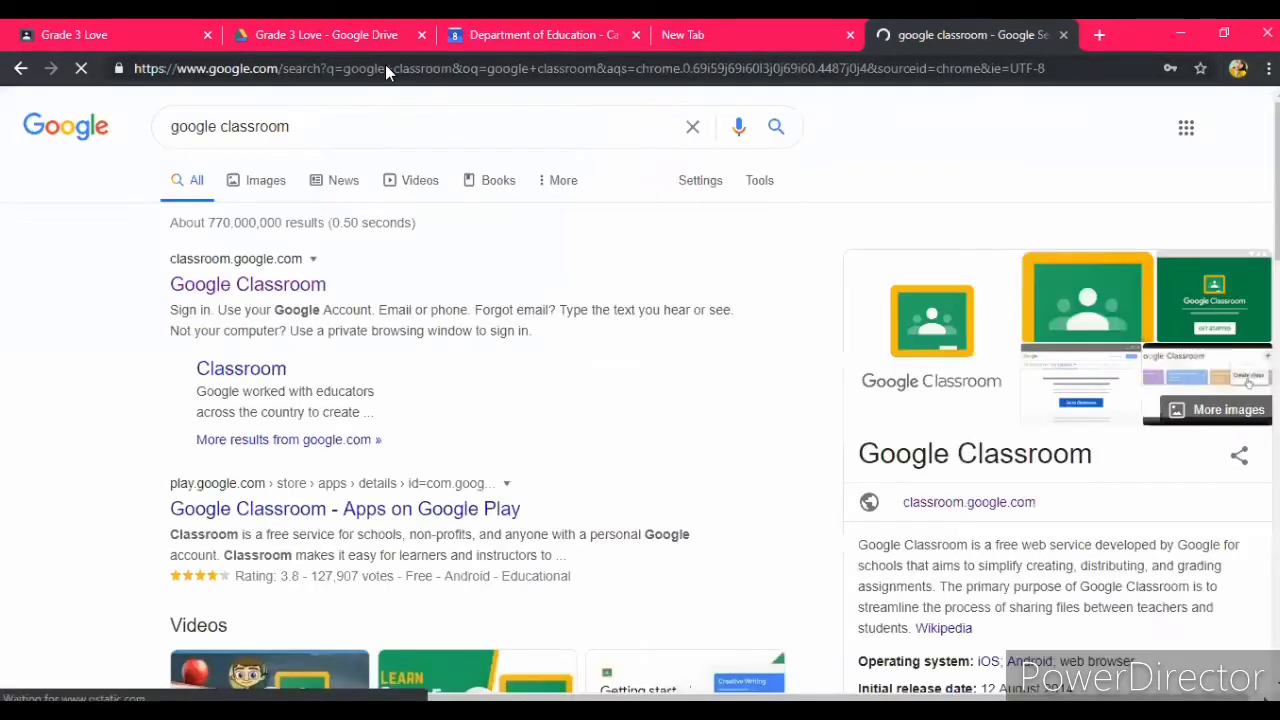
click(285, 291)
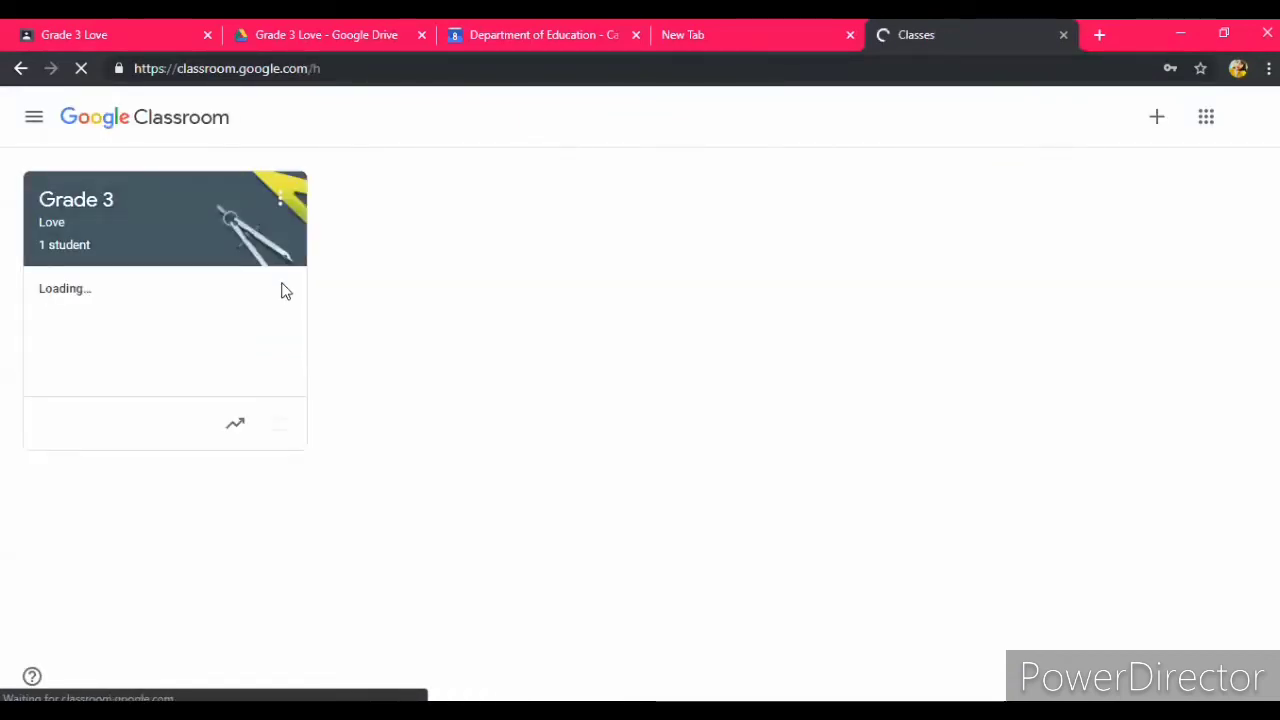
Start Join class, then copy the enlarged class code from the Grade 3 Love tab.
click(1157, 120)
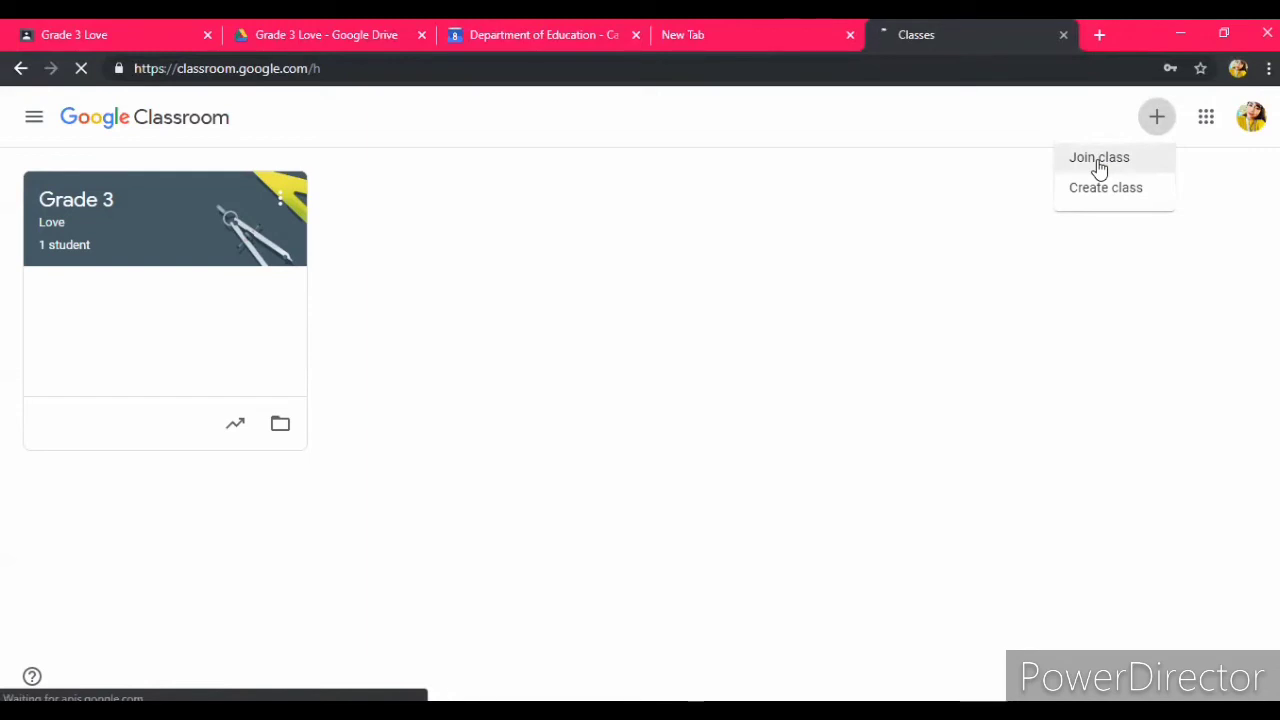
click(1099, 162)
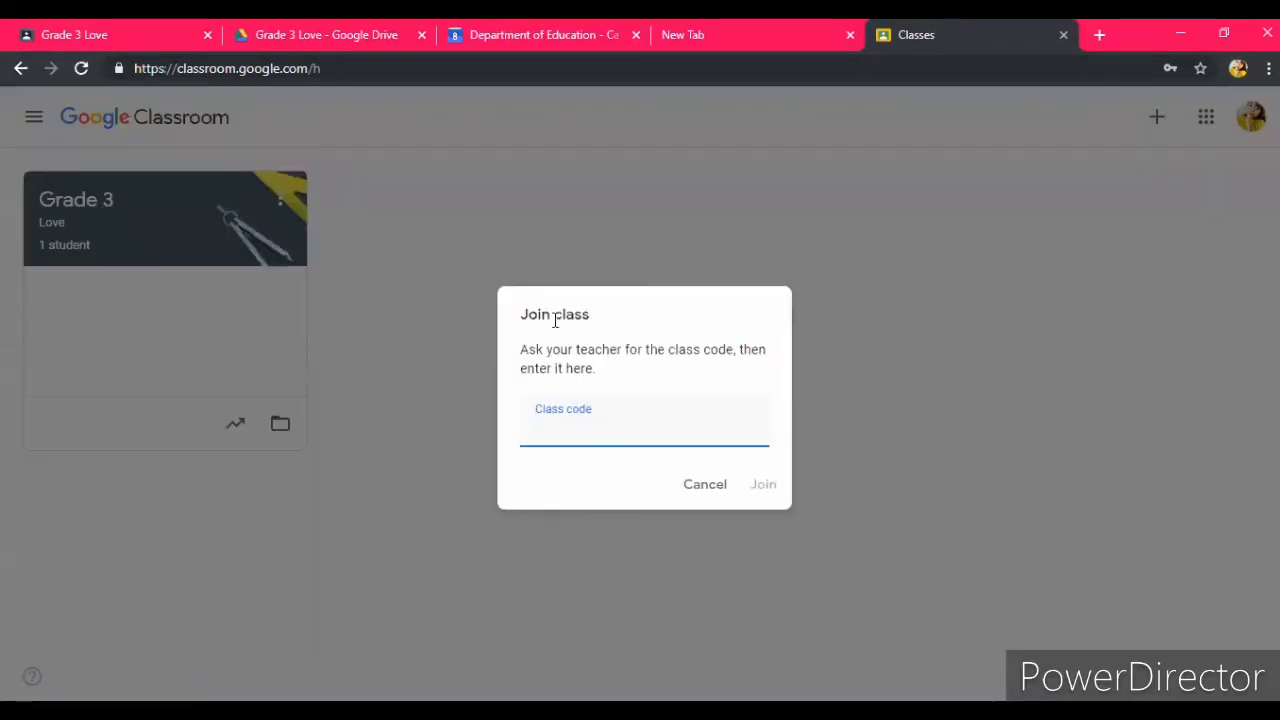
click(259, 34)
click(100, 34)
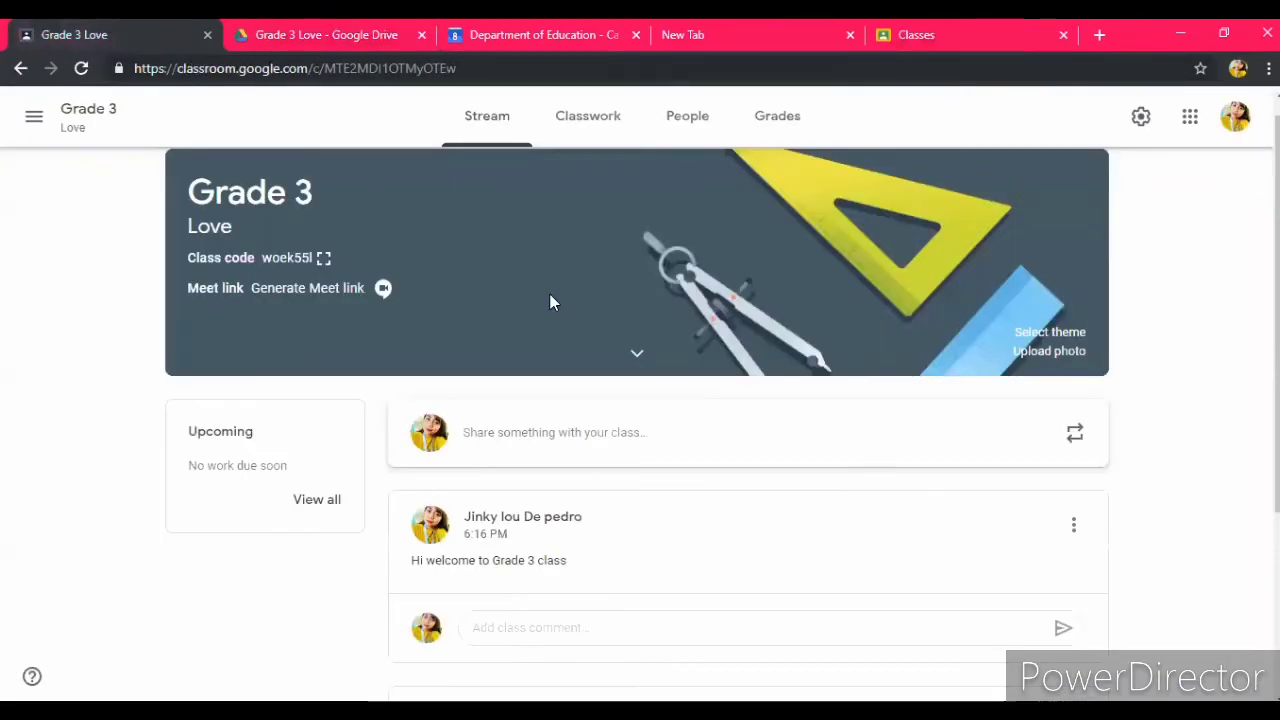
click(323, 257)
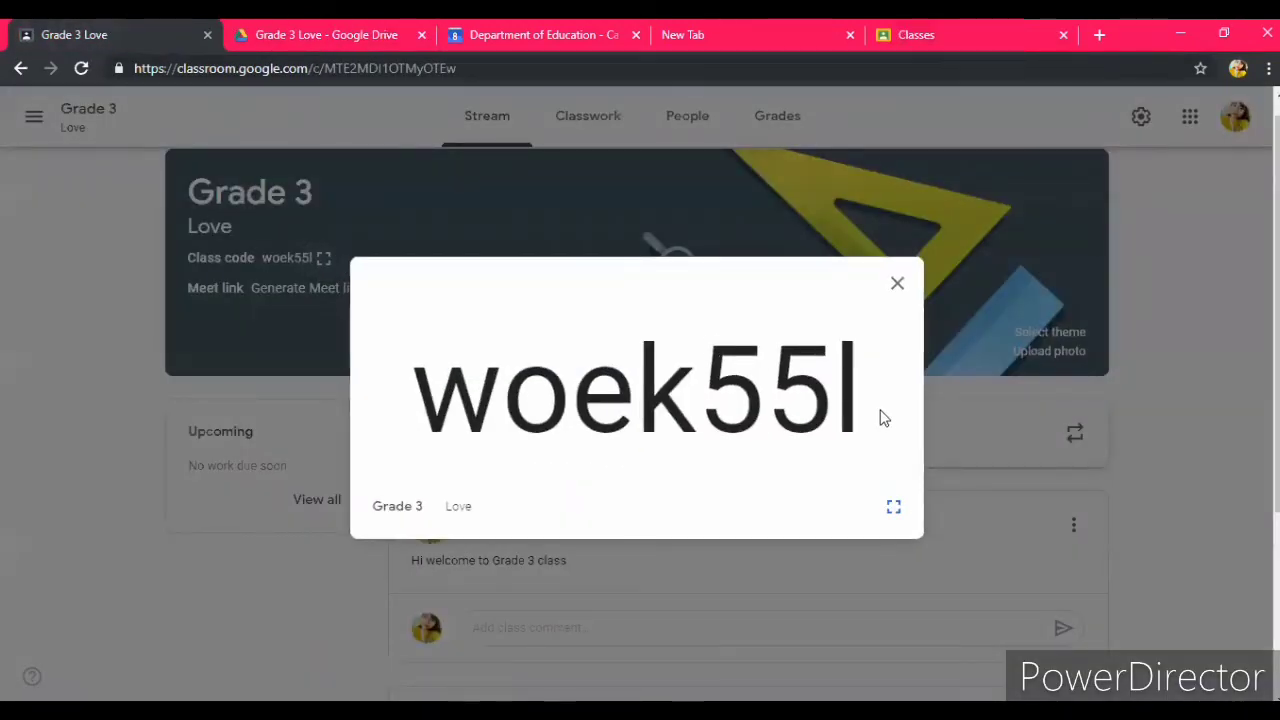
drag(882, 418, 453, 356)
key(alt+Tab)
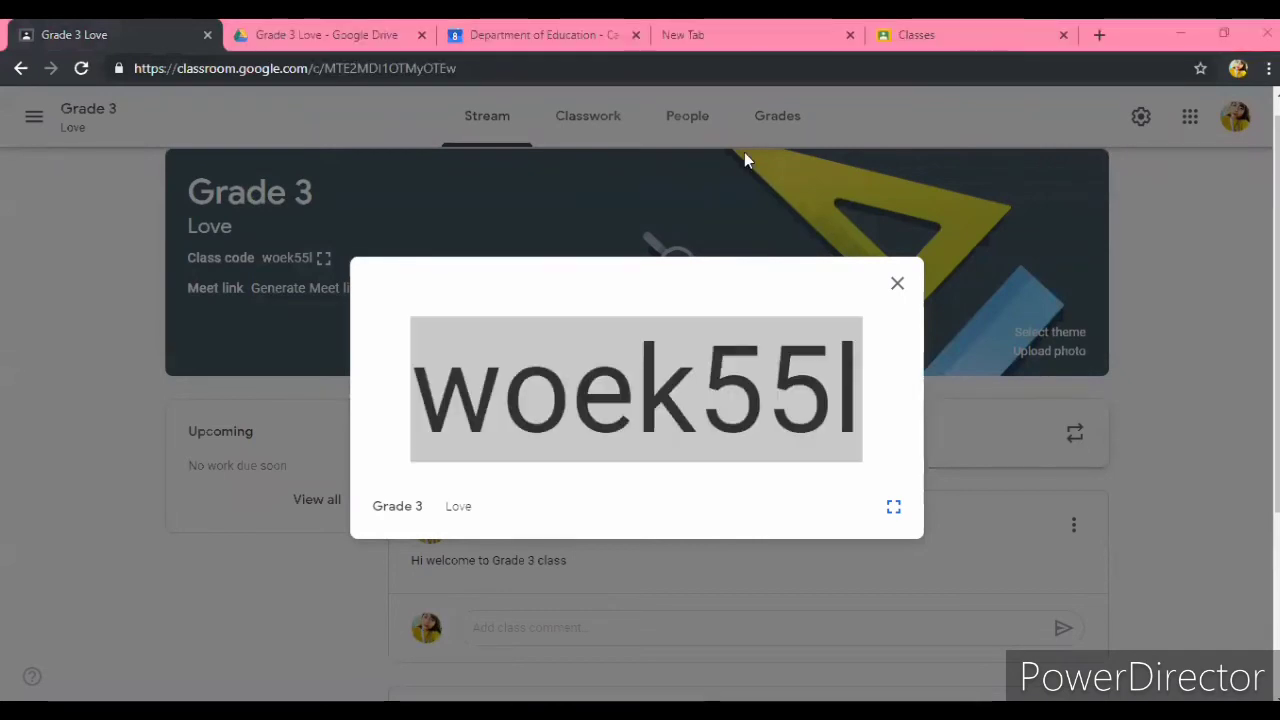
click(898, 287)
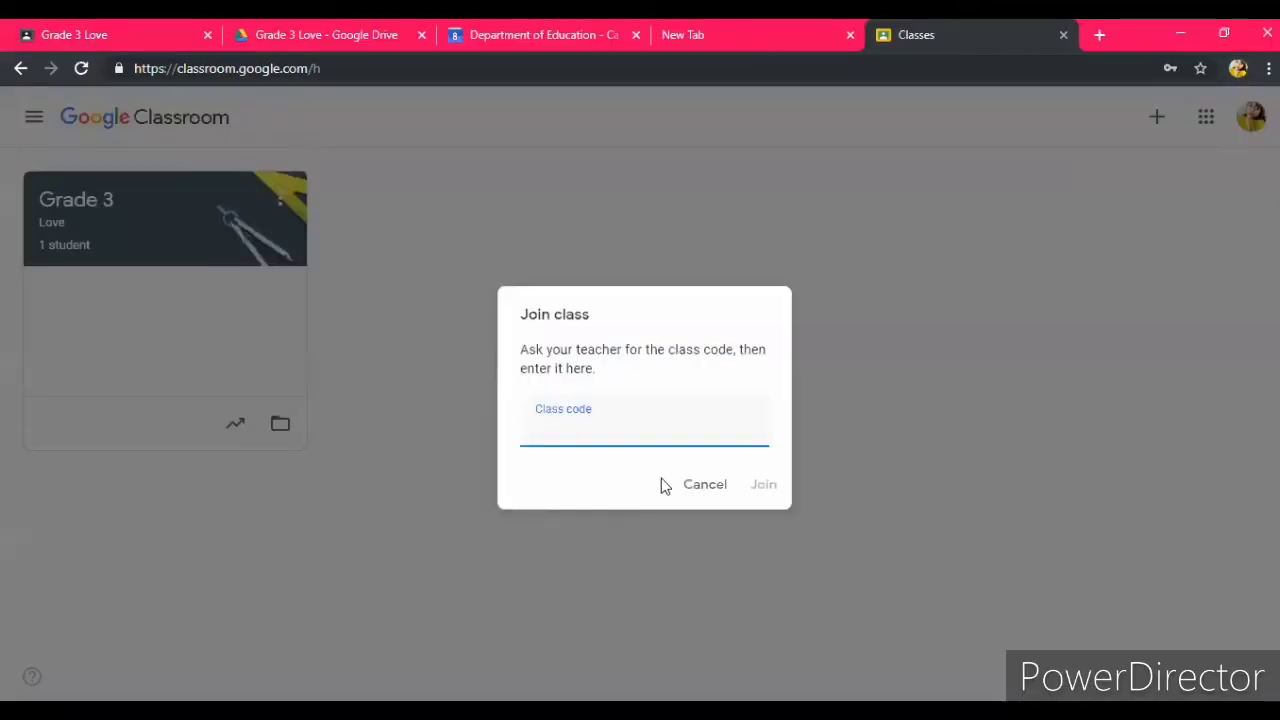
Enter the Grade 3 Love class code in the Class code field and submit Join.
click(614, 450)
click(768, 487)
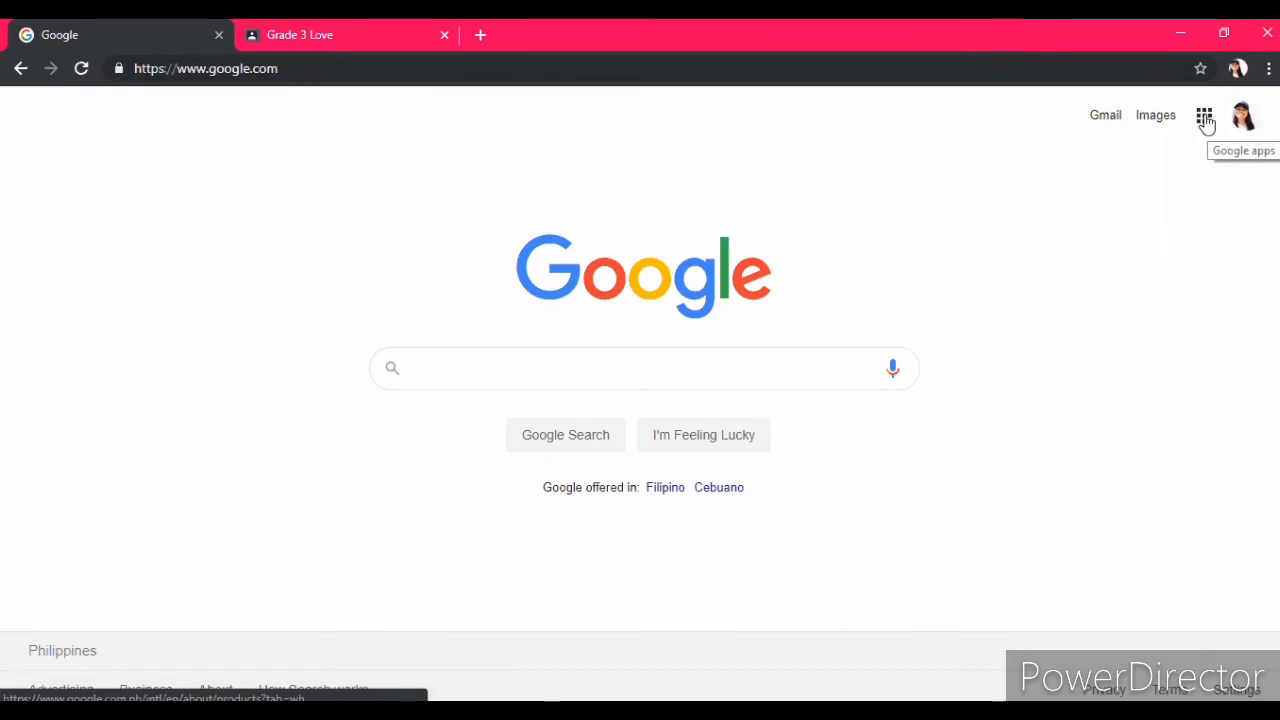
Open the Google apps panel and scroll down to the Classroom icon.
click(1205, 118)
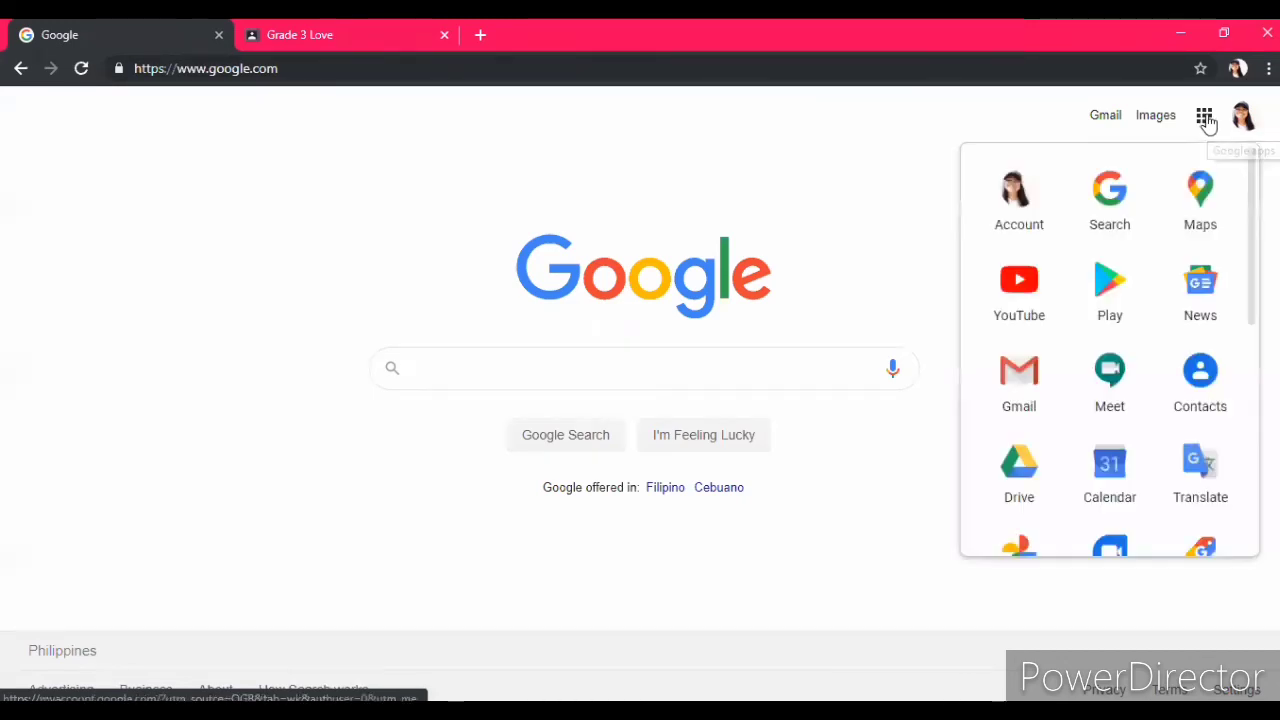
scroll(1132, 392, down, 3)
scroll(1125, 405, down, 2)
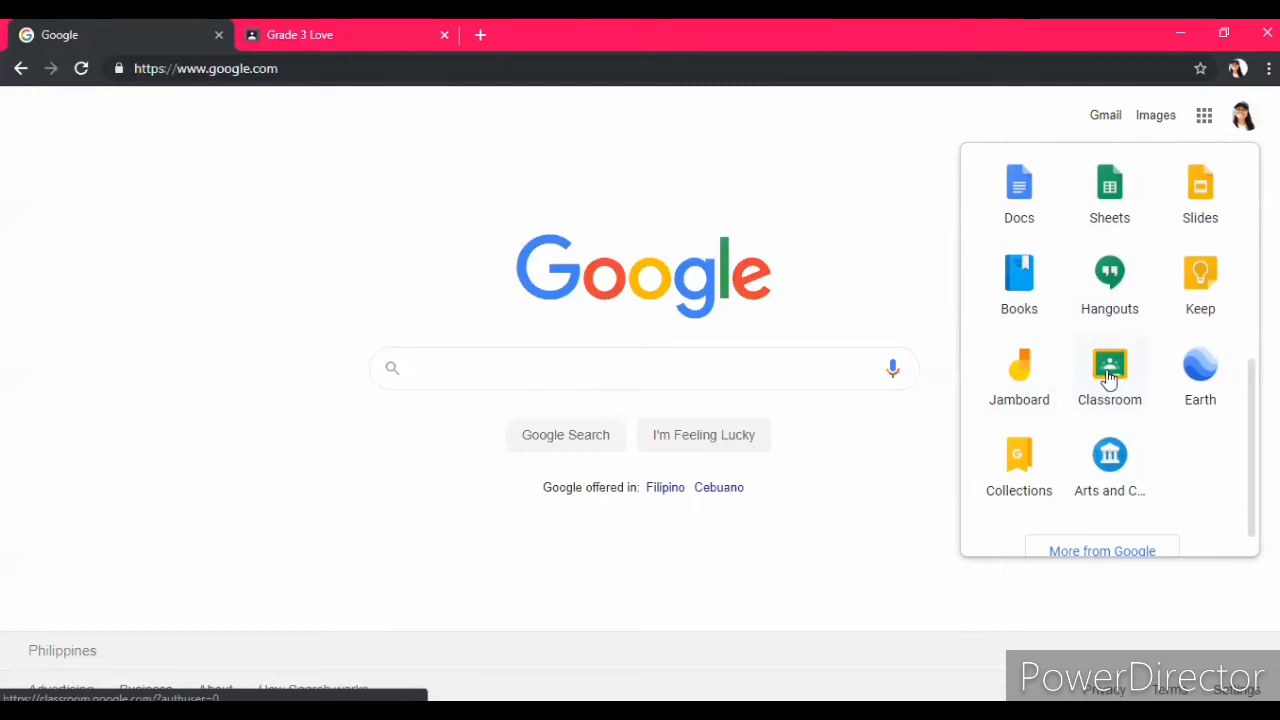
Open Classroom for this account, landing on the ABM B classes page, and show join-or-create options.
click(1109, 377)
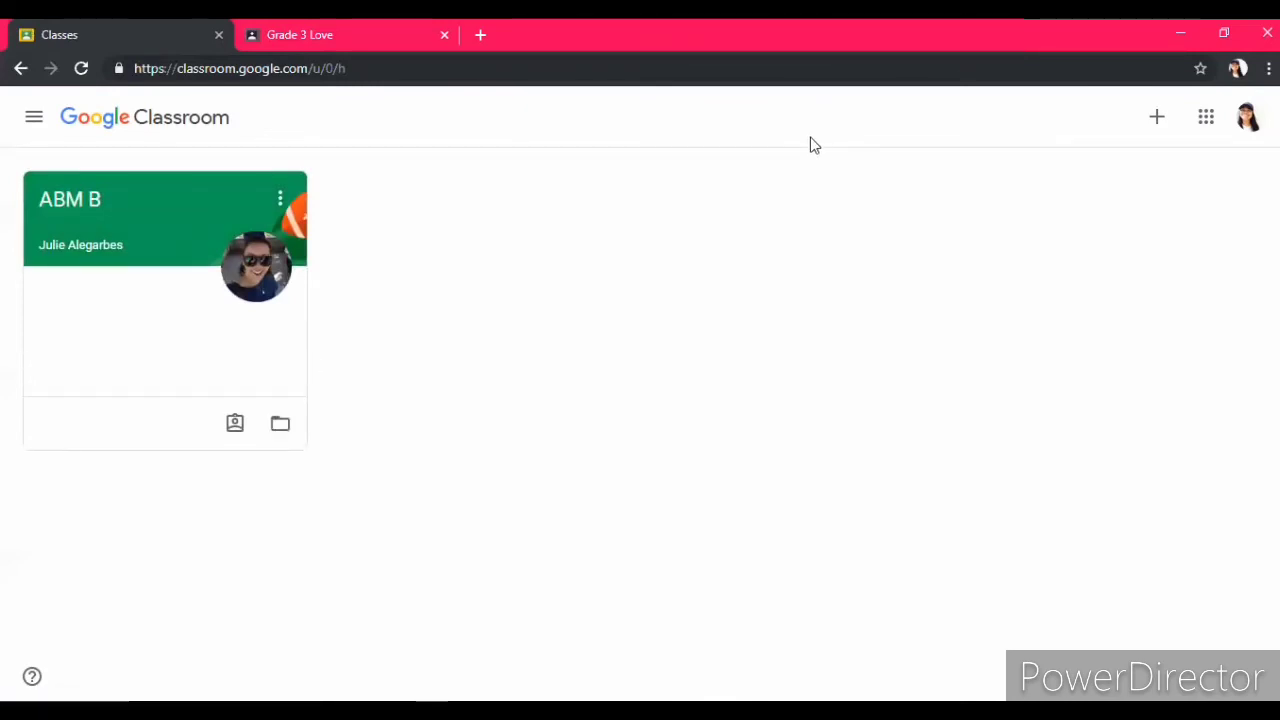
click(1157, 120)
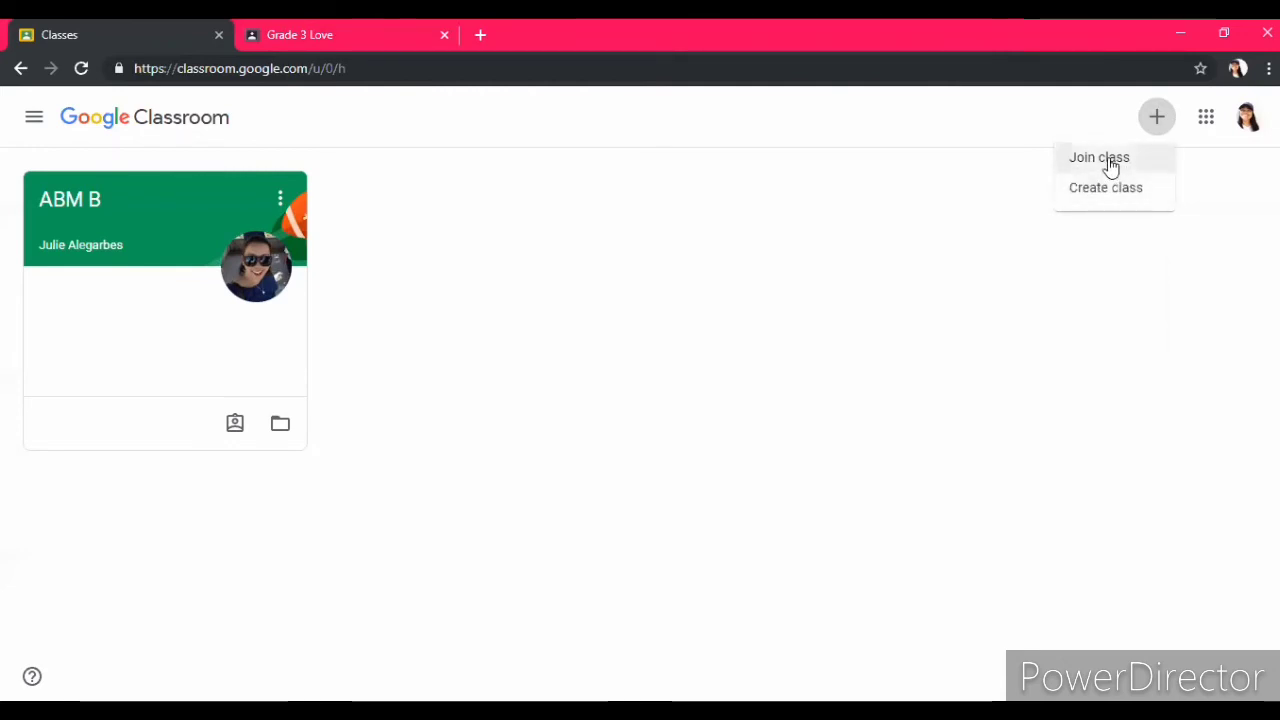
Copy the class code from the Grade 3 Love tab, paste it into the join form and join.
click(1106, 162)
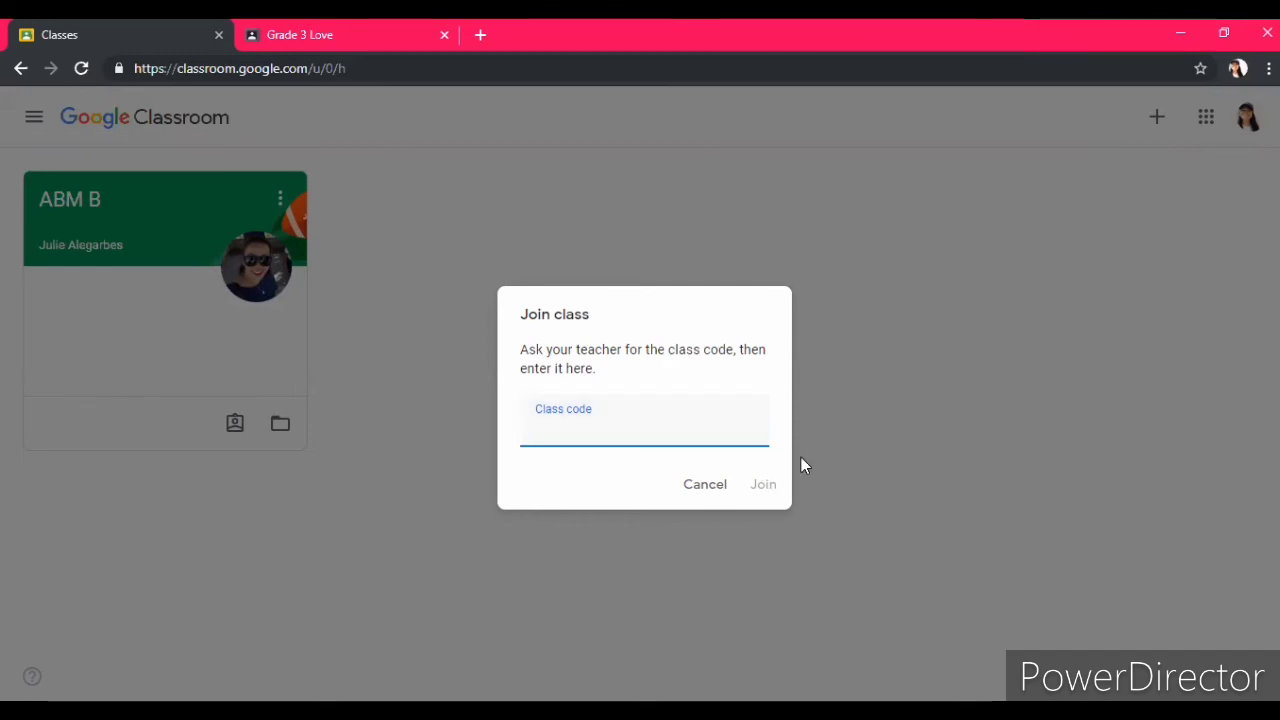
click(263, 31)
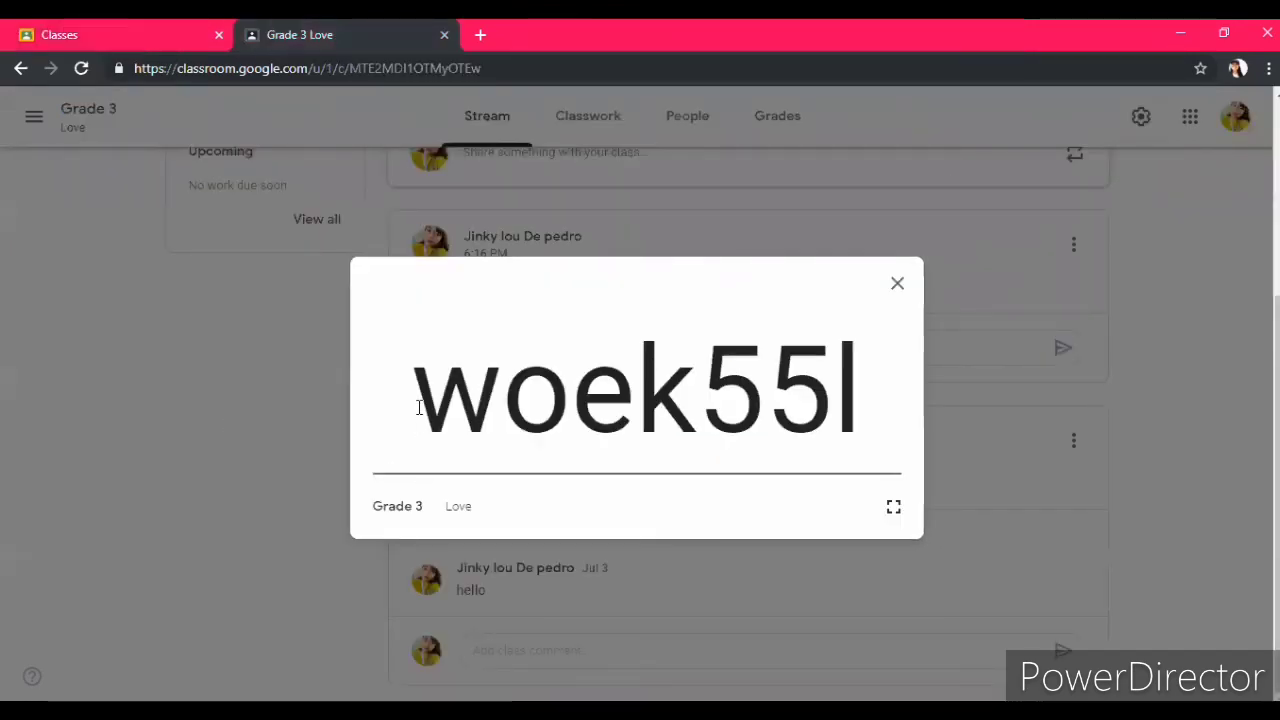
drag(419, 407, 870, 428)
key(ctrl+c)
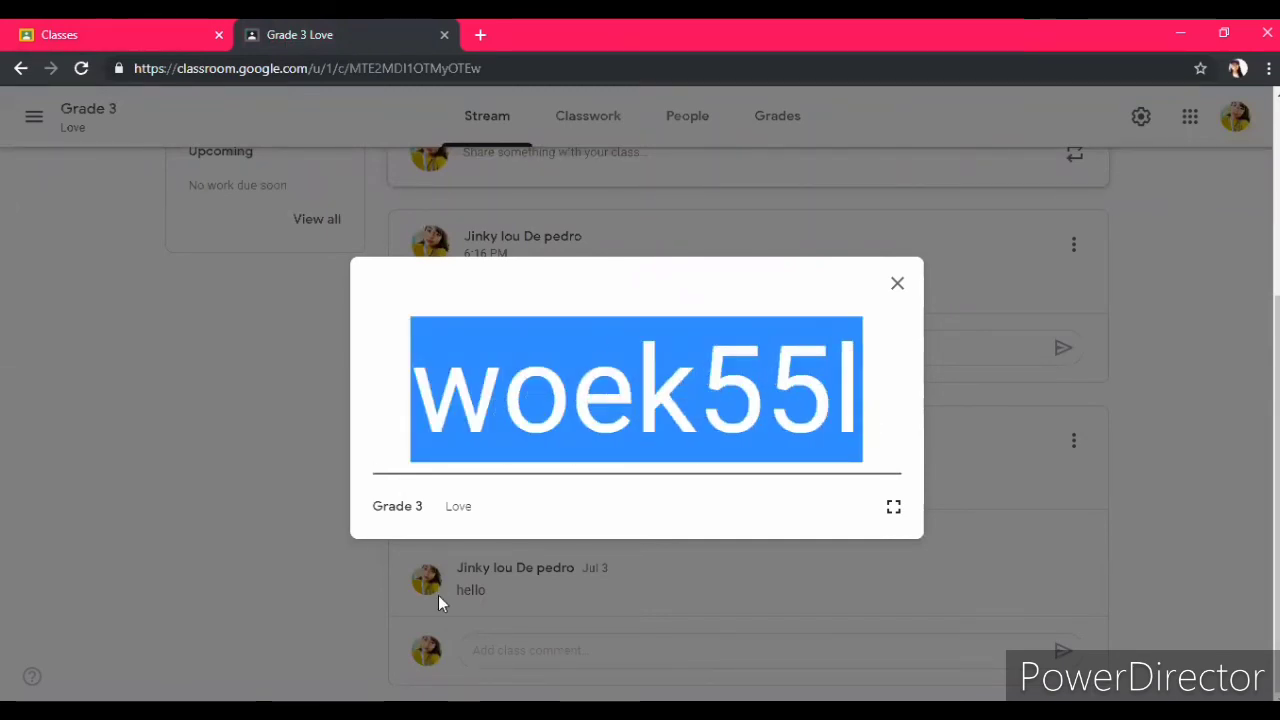
click(130, 32)
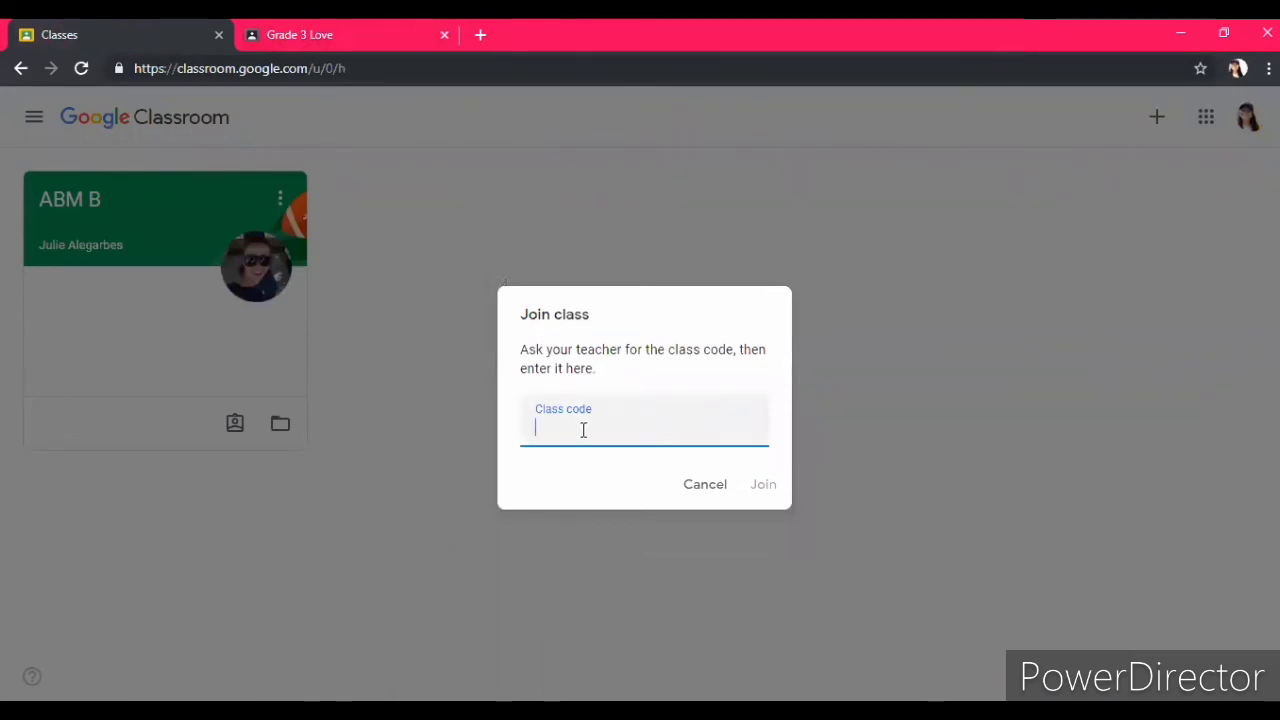
key(ctrl+v)
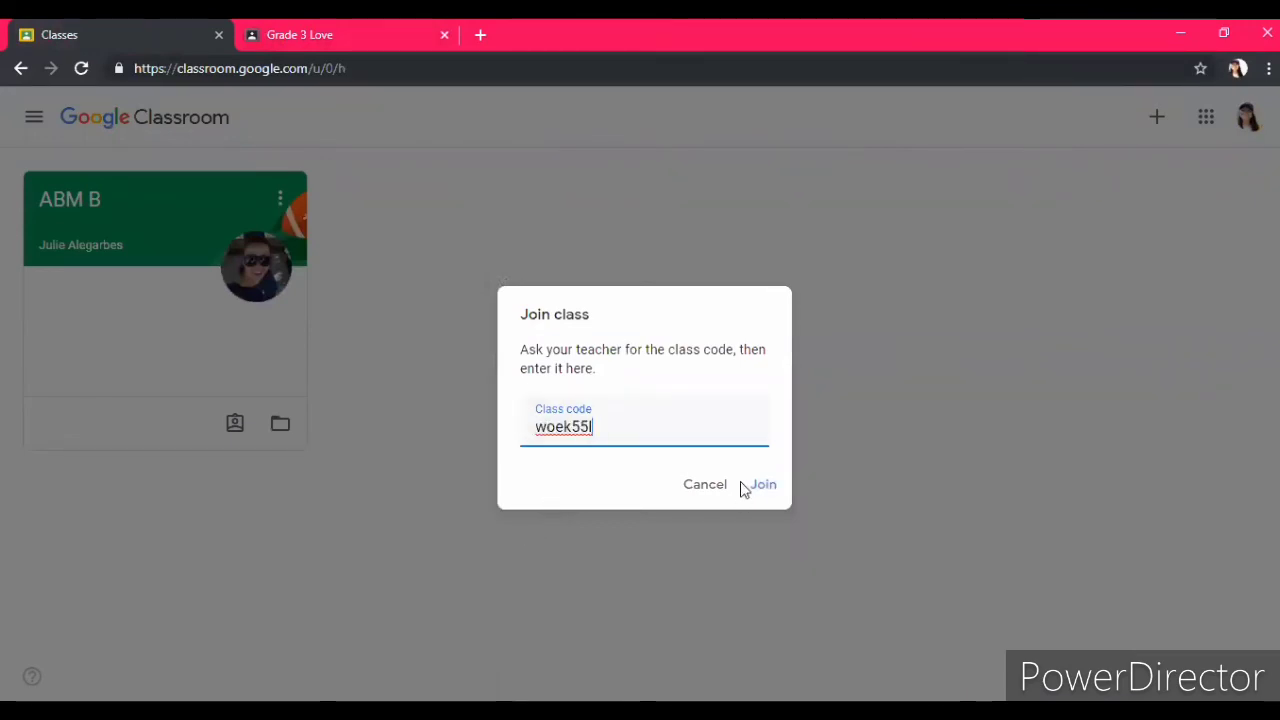
click(768, 488)
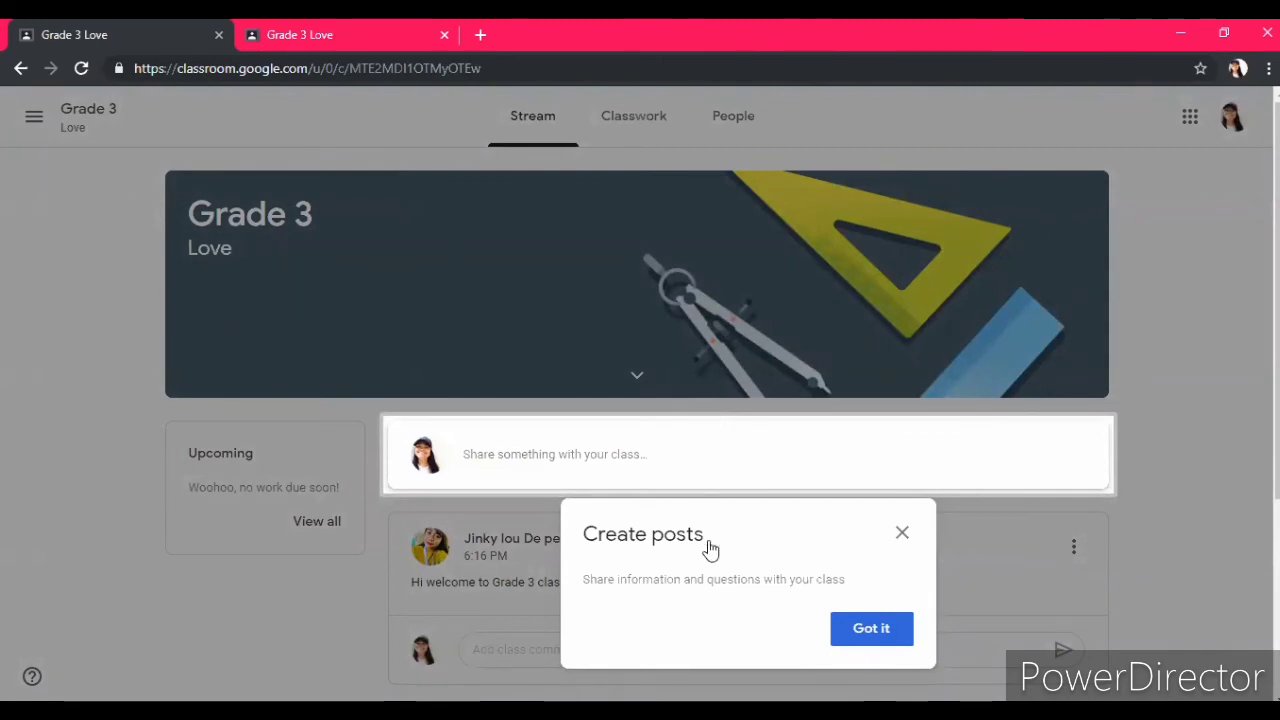
Dismiss the Create posts tip on the newly joined Grade 3 Love stream.
click(866, 638)
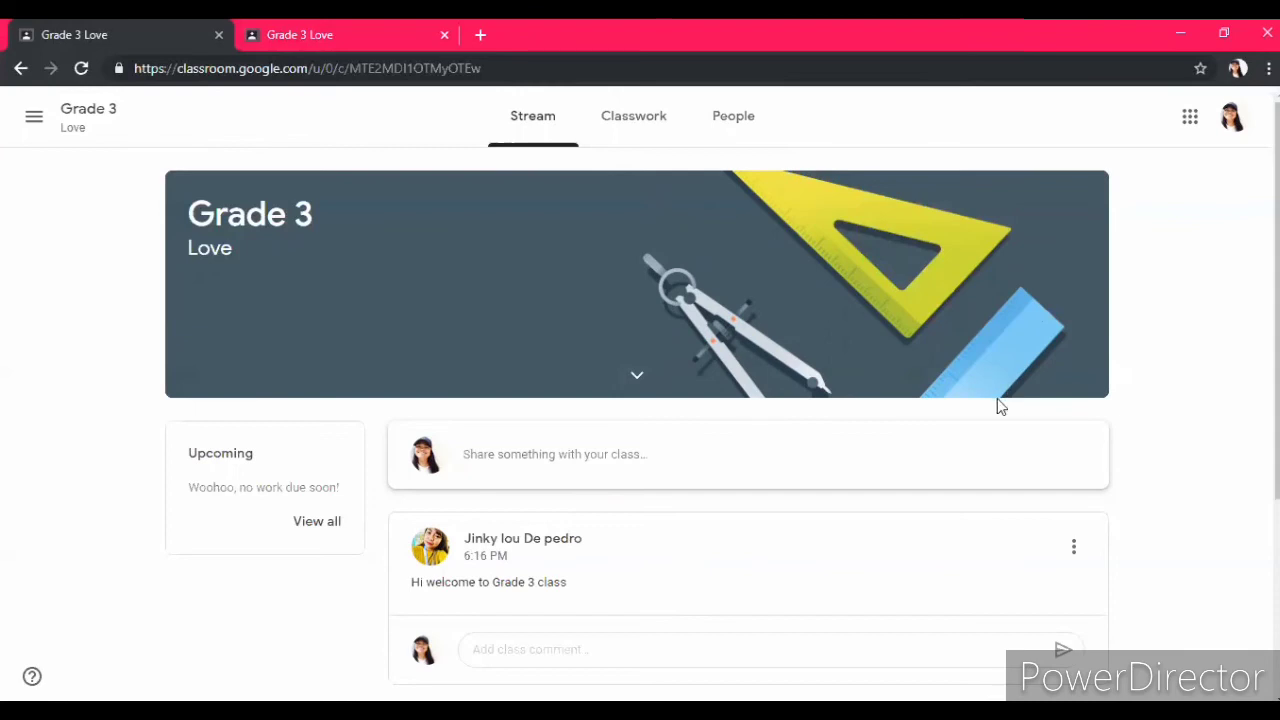
Write and post a 'Hi Teacher …' greeting addressed to the teacher on the Grade 3 Love stream.
click(607, 136)
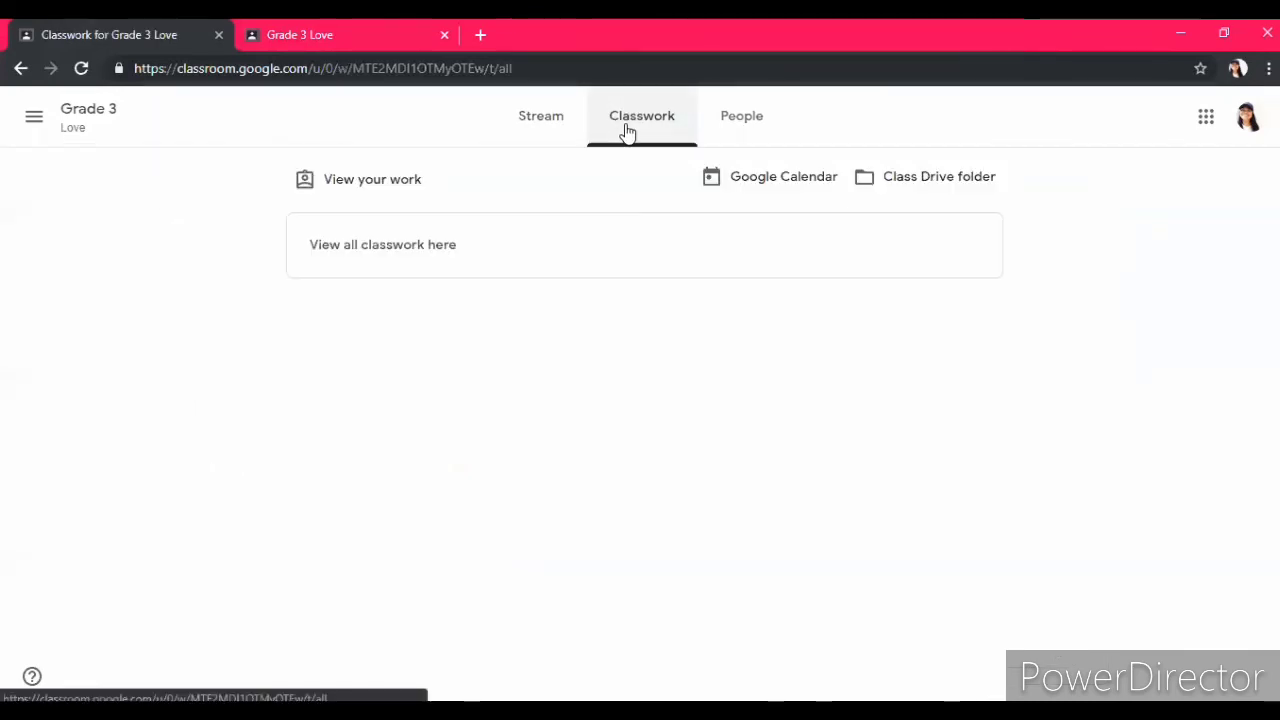
click(566, 116)
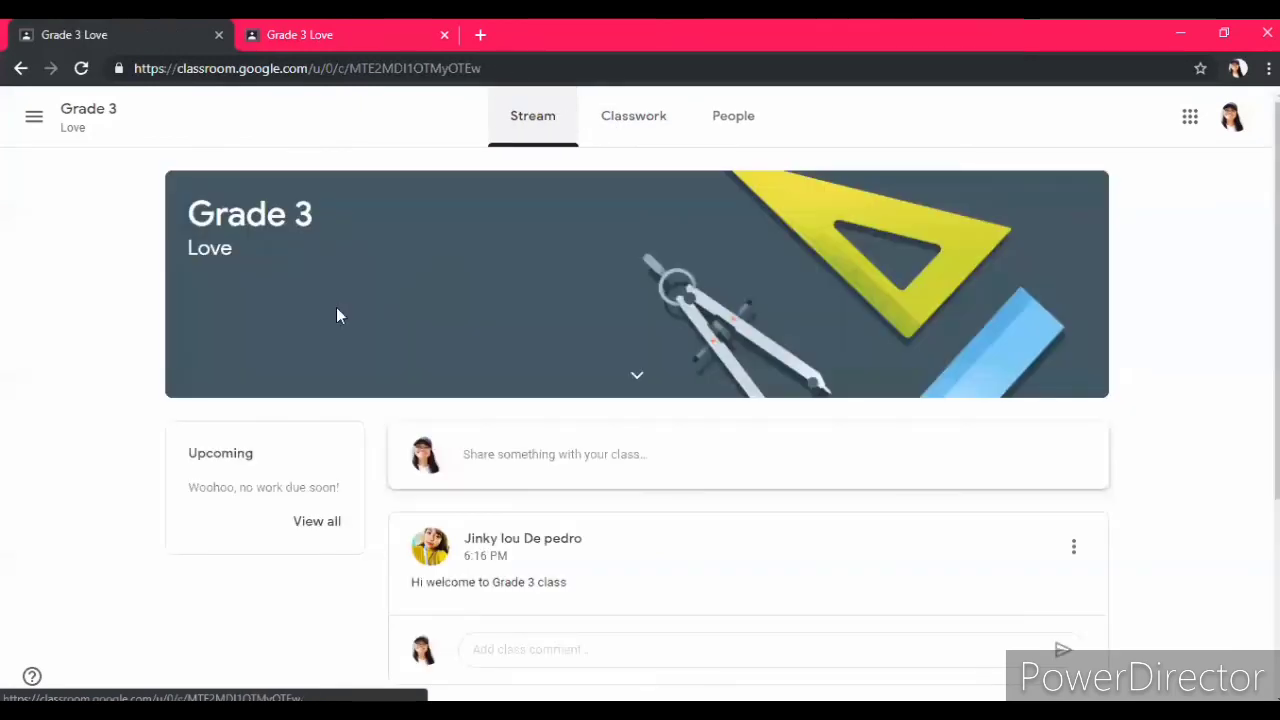
scroll(651, 509, down, 2)
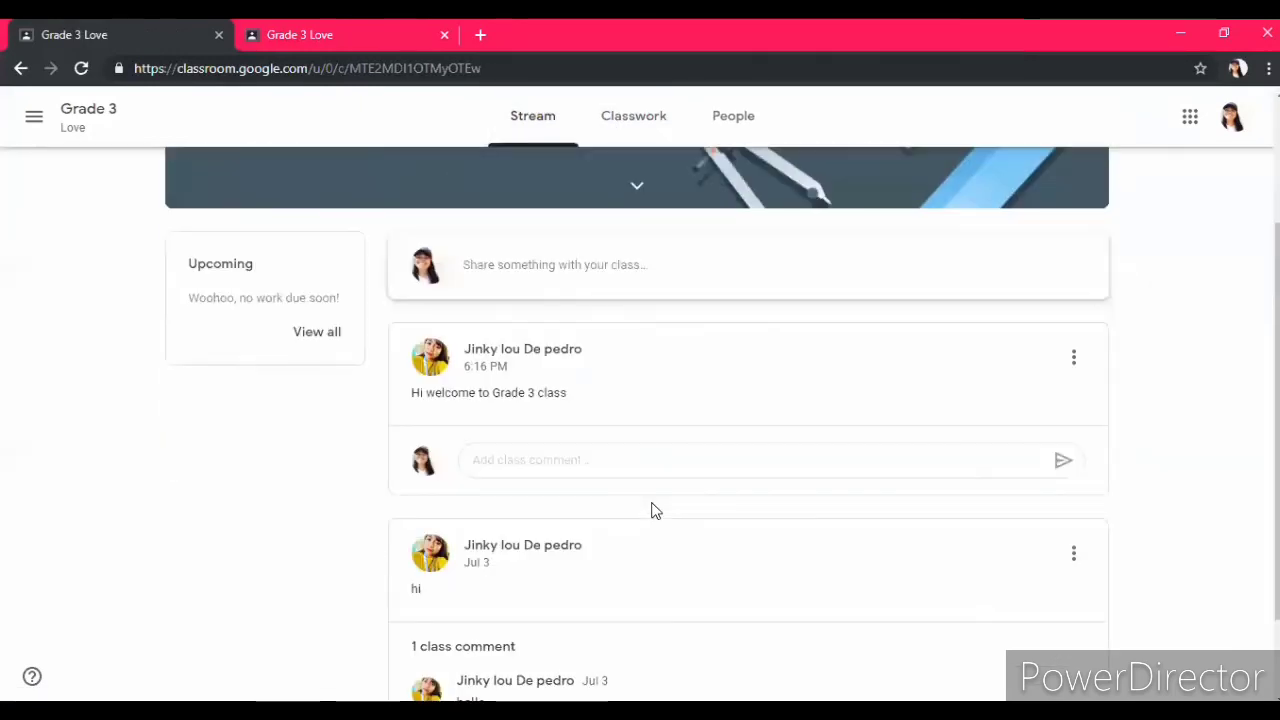
click(538, 270)
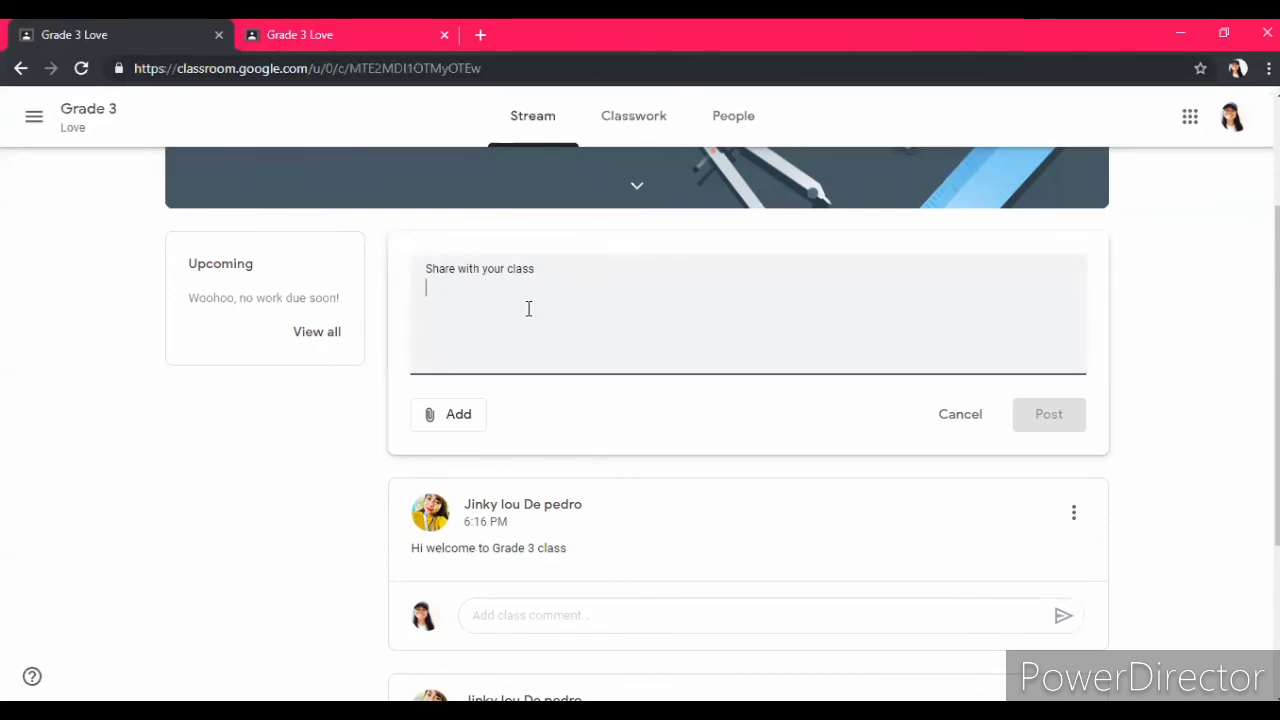
text(Hi )
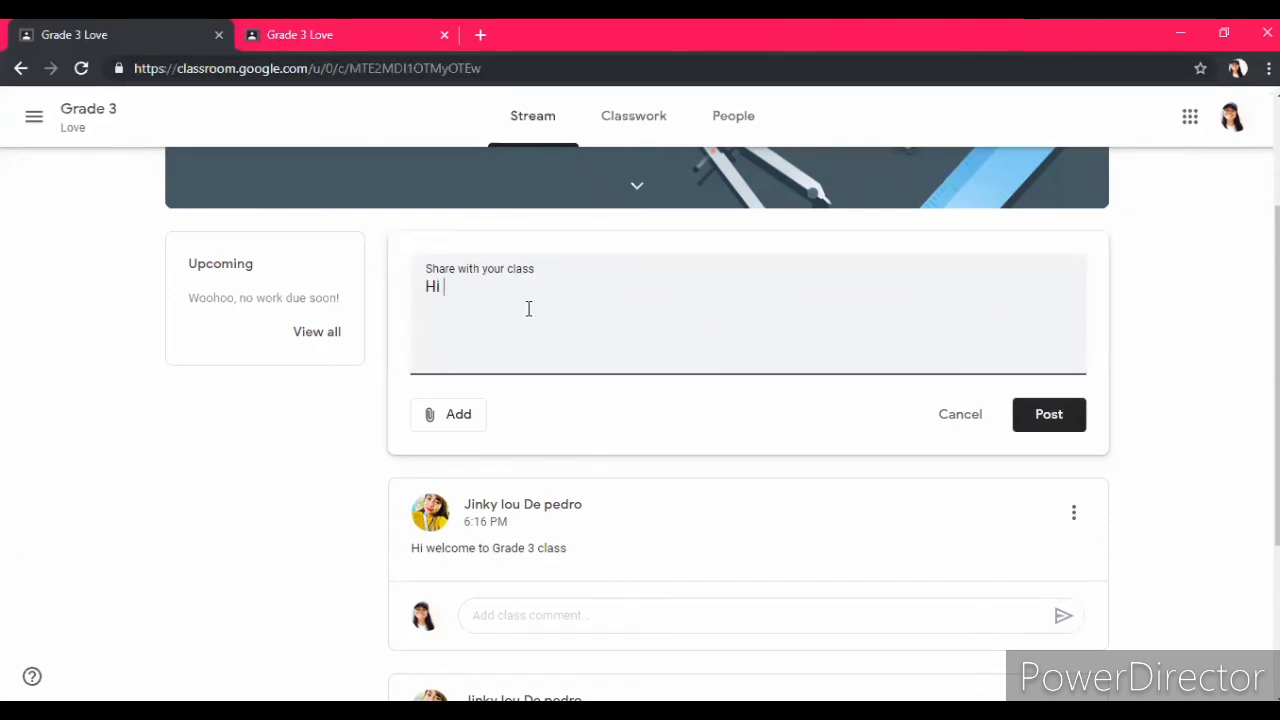
text(M)
key(BackSpace)
text(Teacher ji)
text(nx)
key(BackSpace)
key(BackSpace)
text(inx)
click(1050, 414)
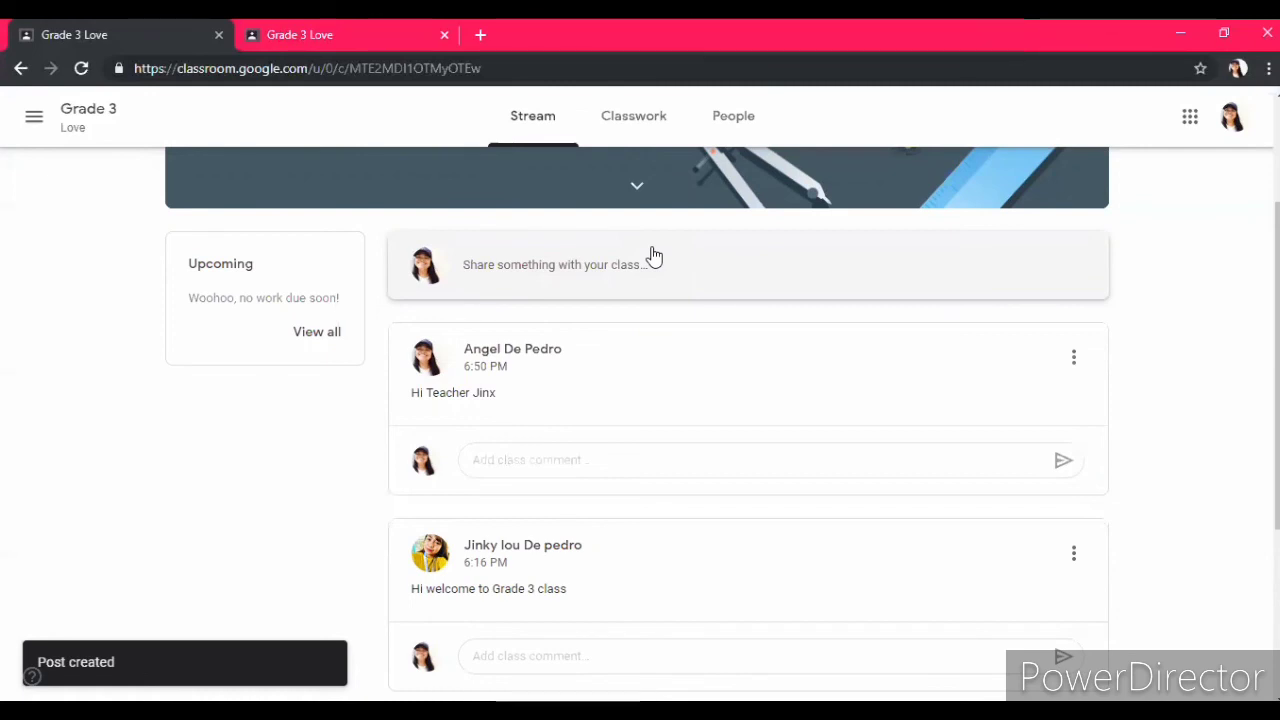
scroll(655, 257, up, 2)
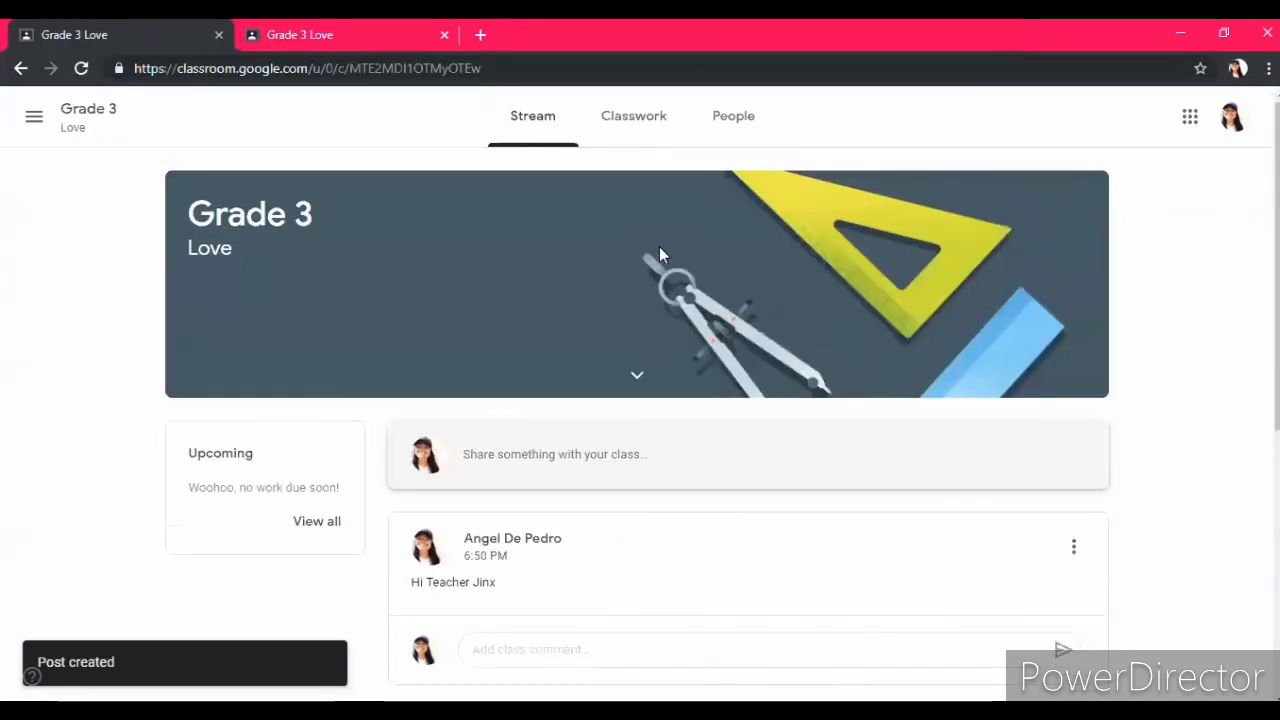
View your Grade 3 Love work from Classwork, confirm nothing is assigned, then head back.
click(638, 120)
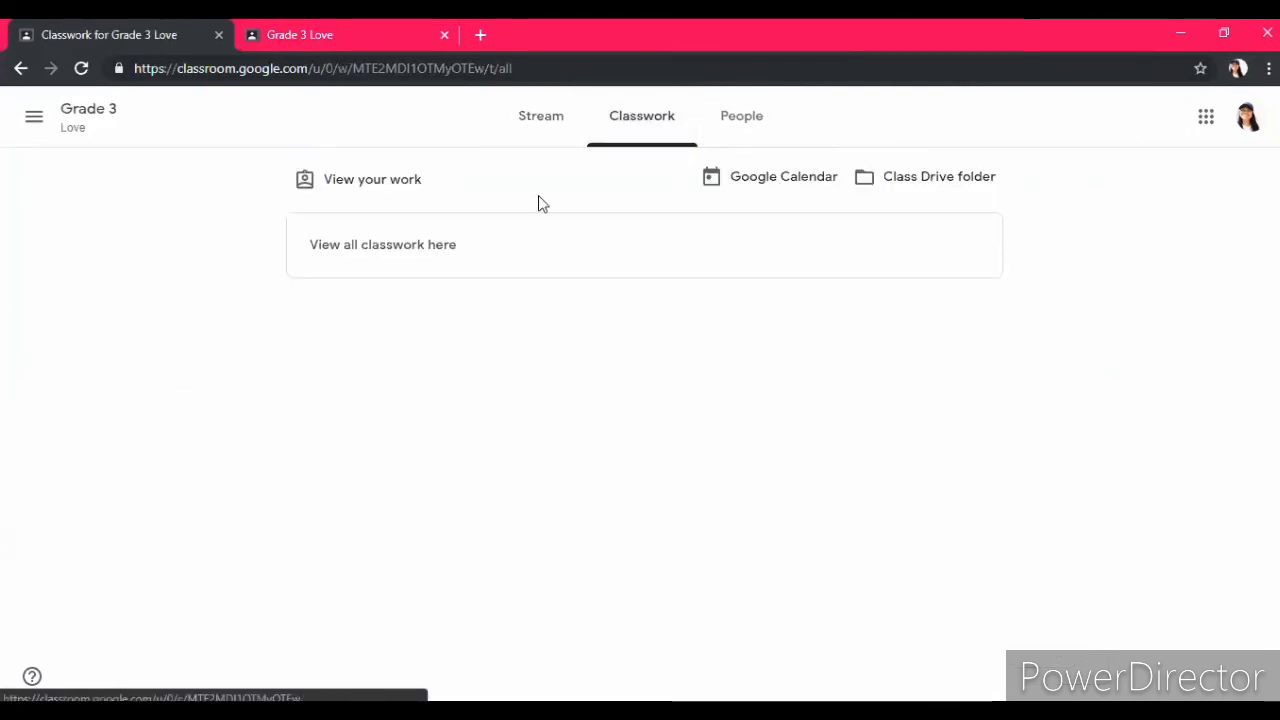
click(304, 186)
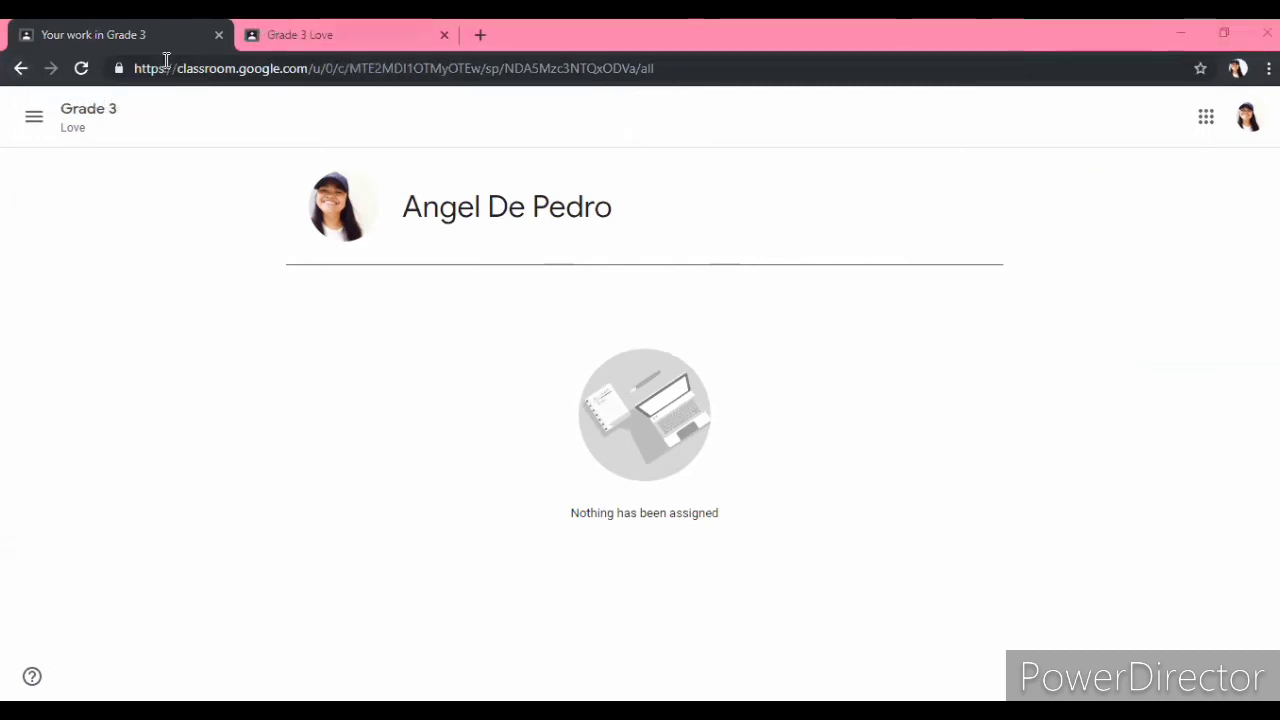
click(22, 69)
Open the Grade 3 Love class calendar in a new tab and return to Classwork.
click(745, 125)
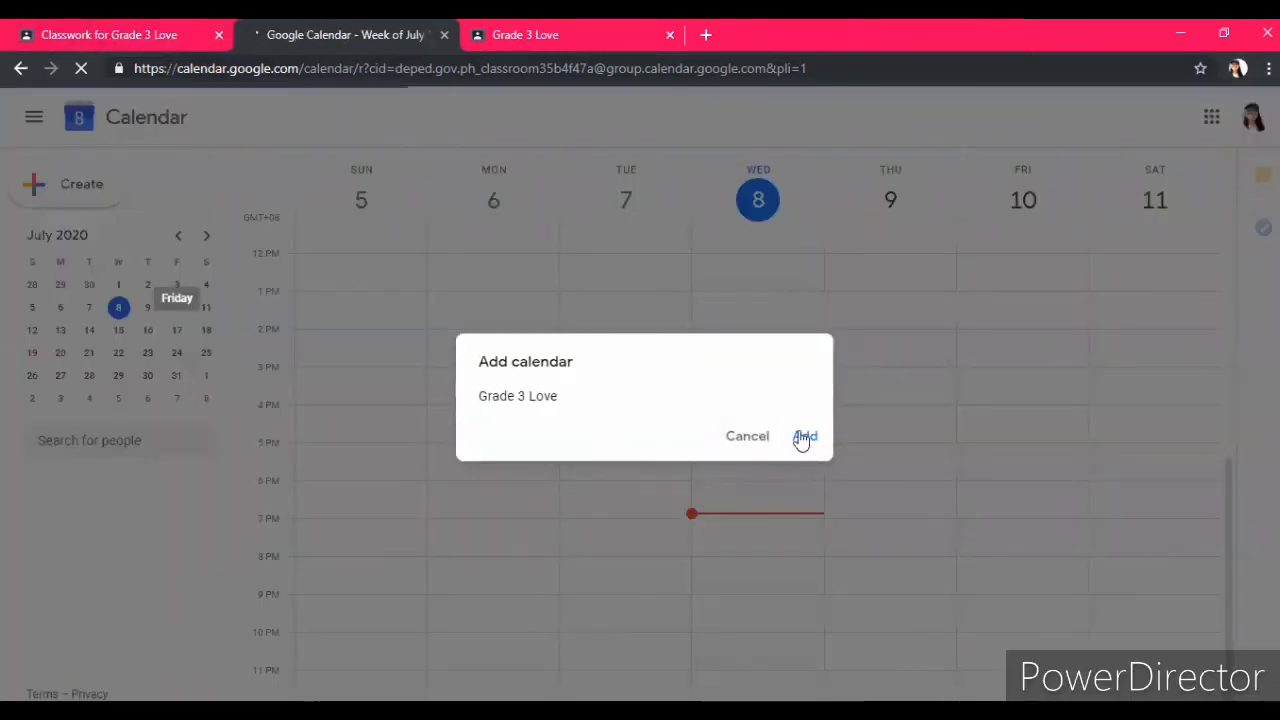
click(132, 36)
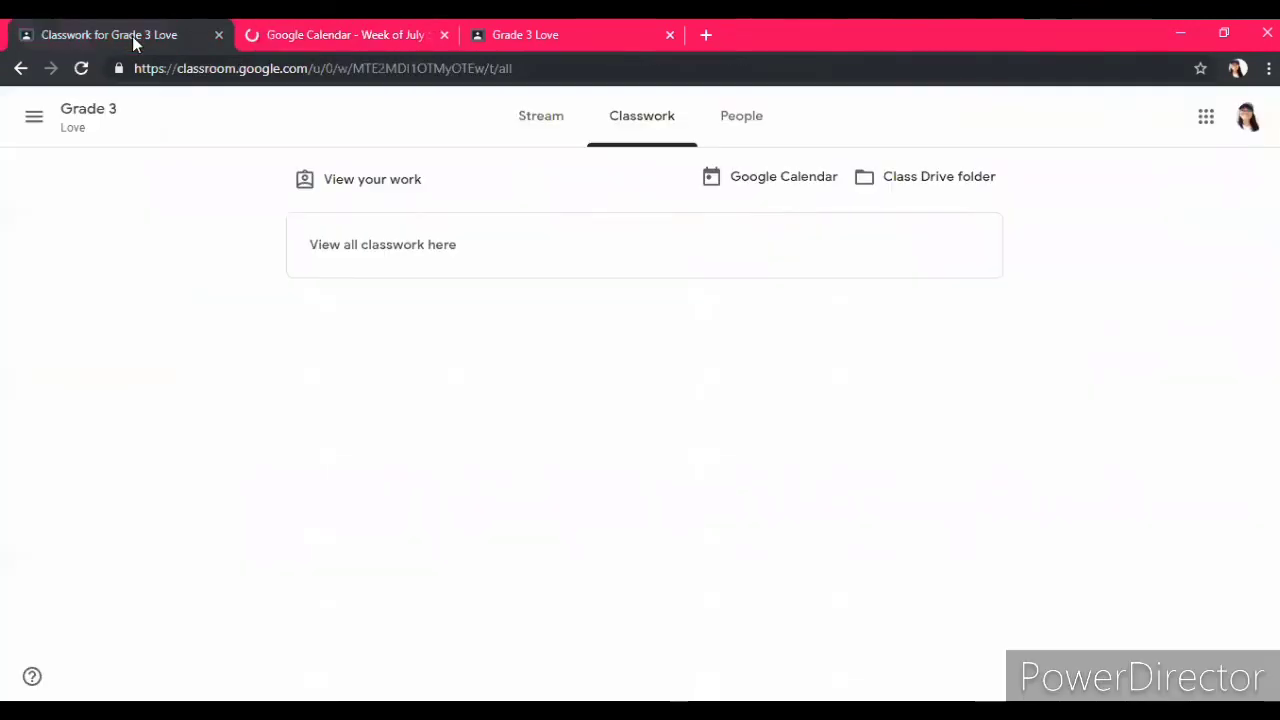
Open the empty Grade 3 Love Drive folder in a new tab and return to Classwork.
click(920, 178)
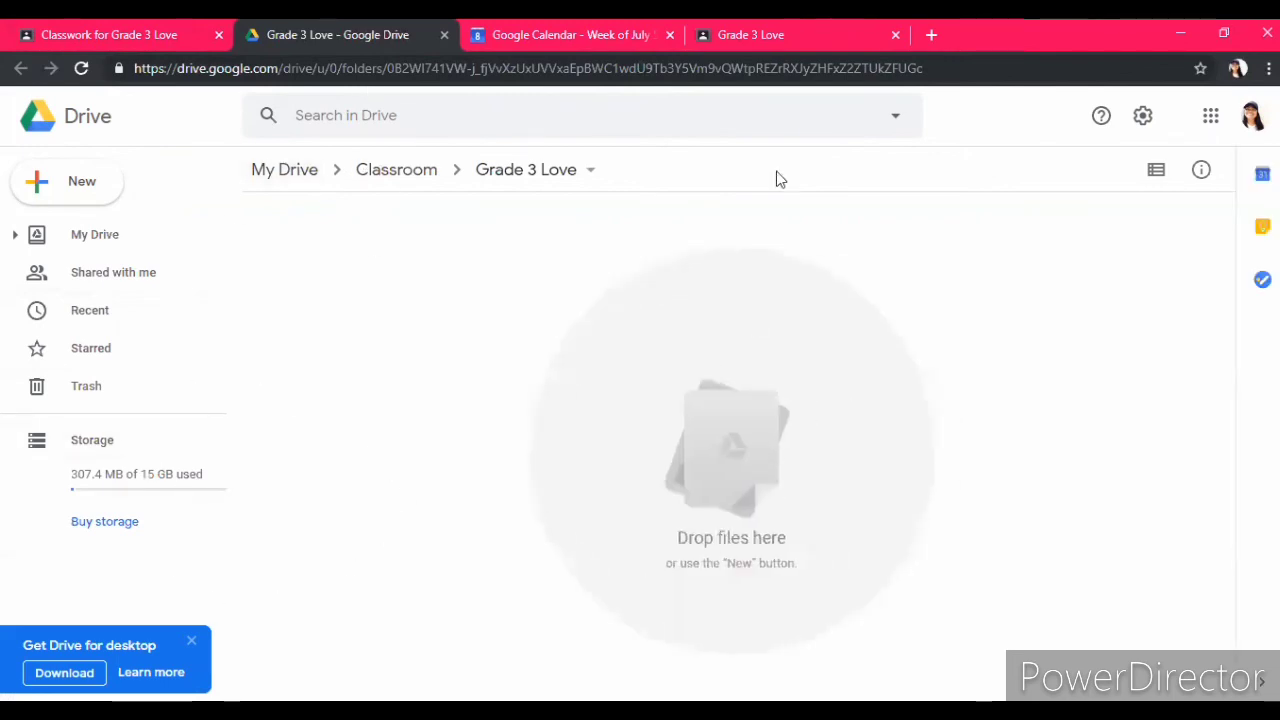
key(ctrl+shift+Tab)
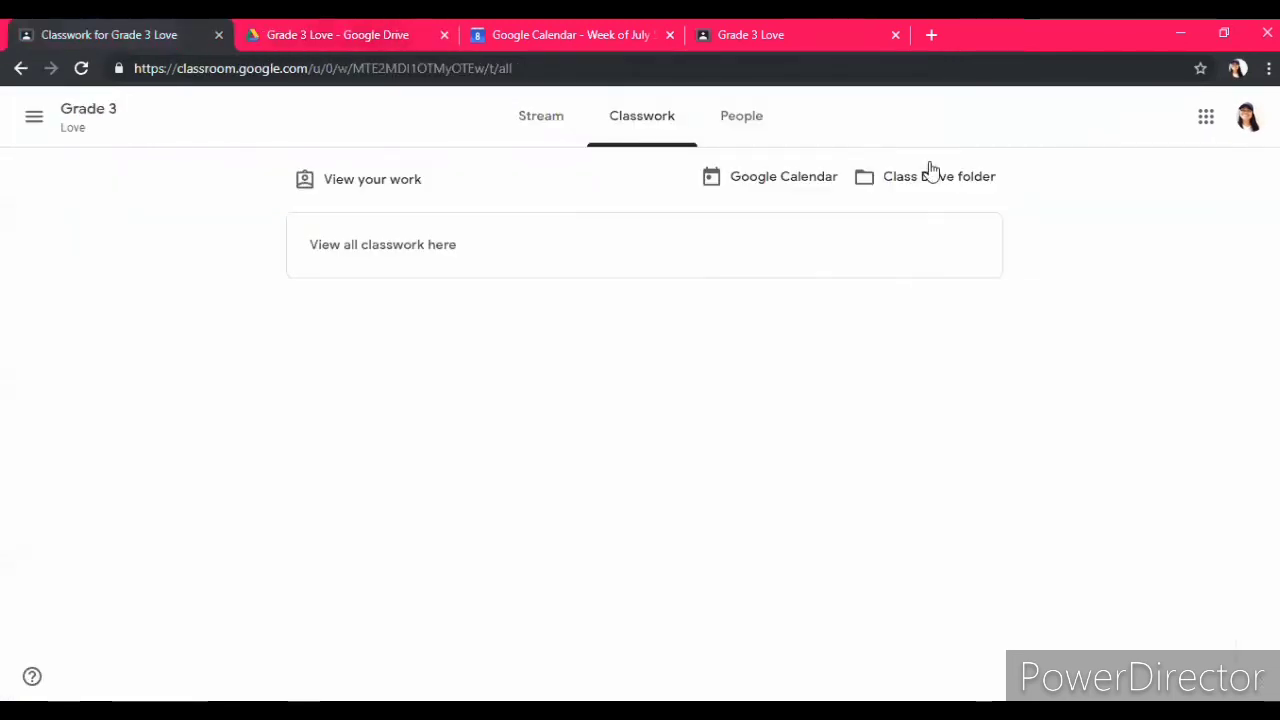
Show Grade 3 Love's People page with the teacher and 2 classmates.
click(729, 127)
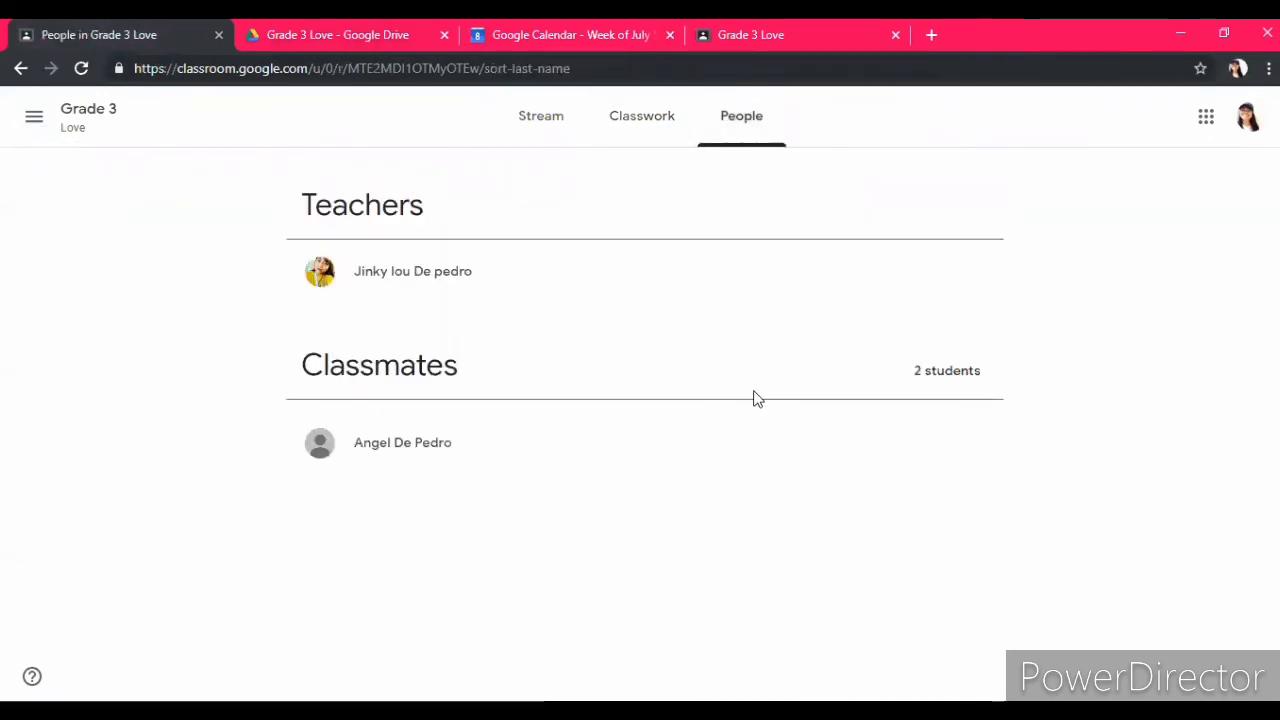